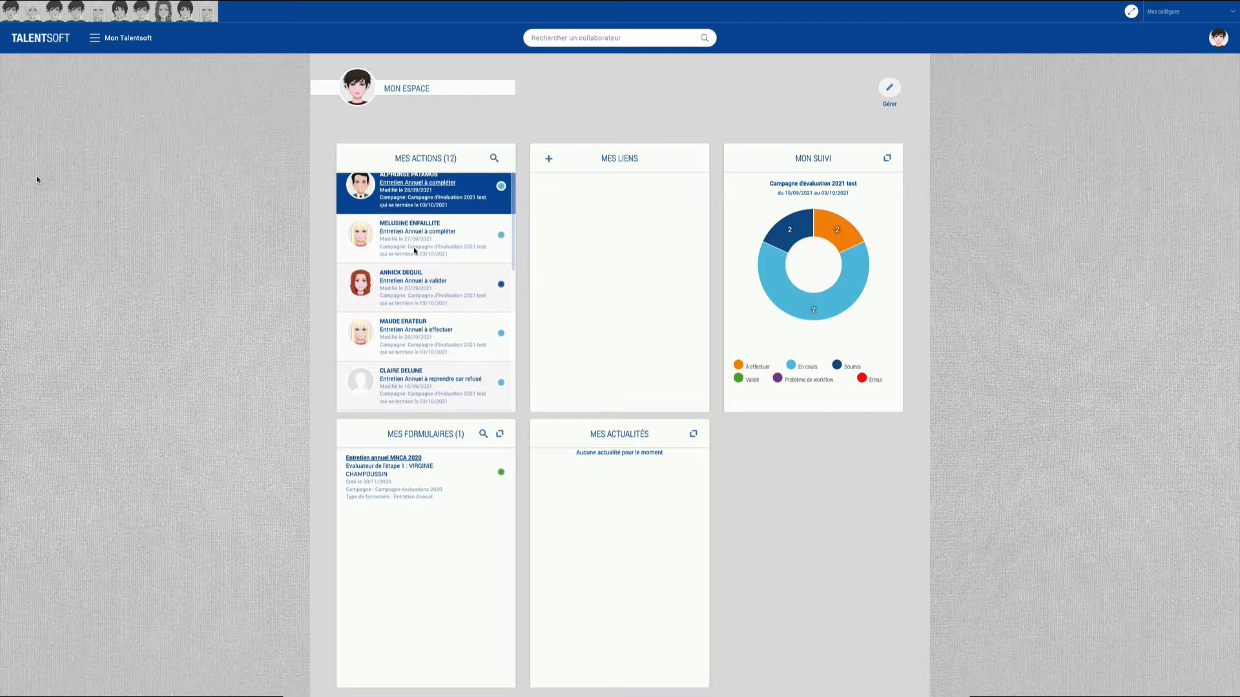
Step: Look through the pending evaluation actions and check the calendar of the interview date on the collaborator's form
scroll(452, 252, up, 1)
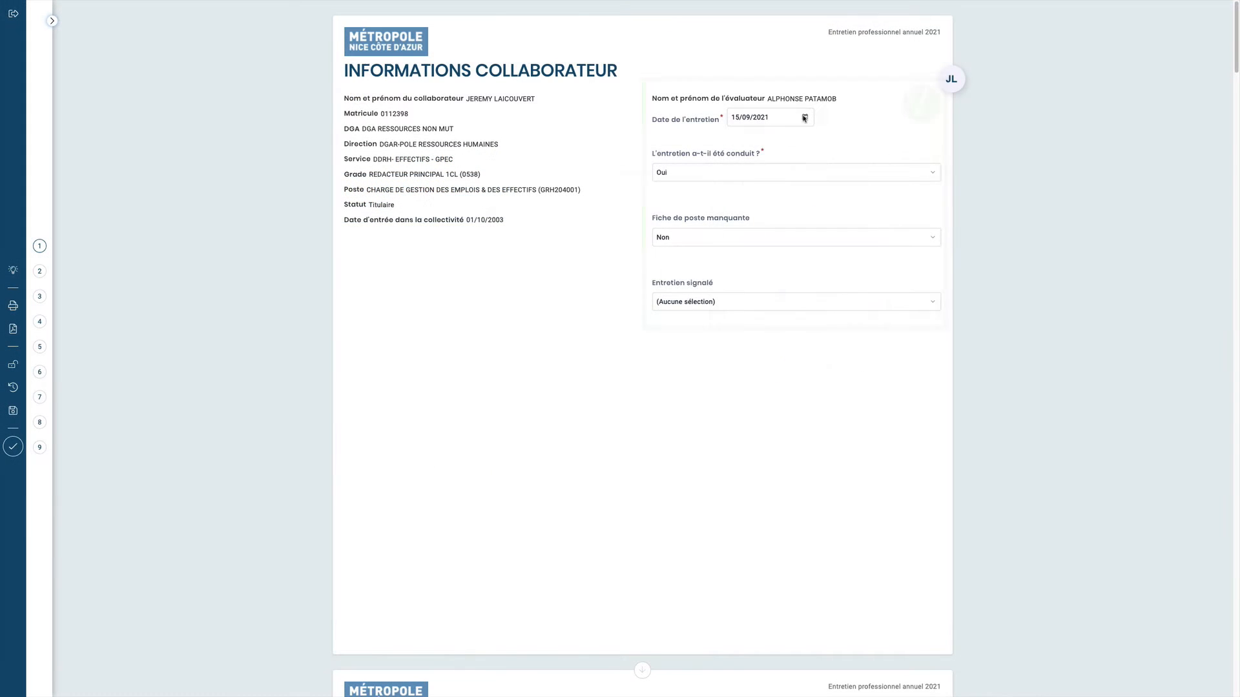
click(803, 118)
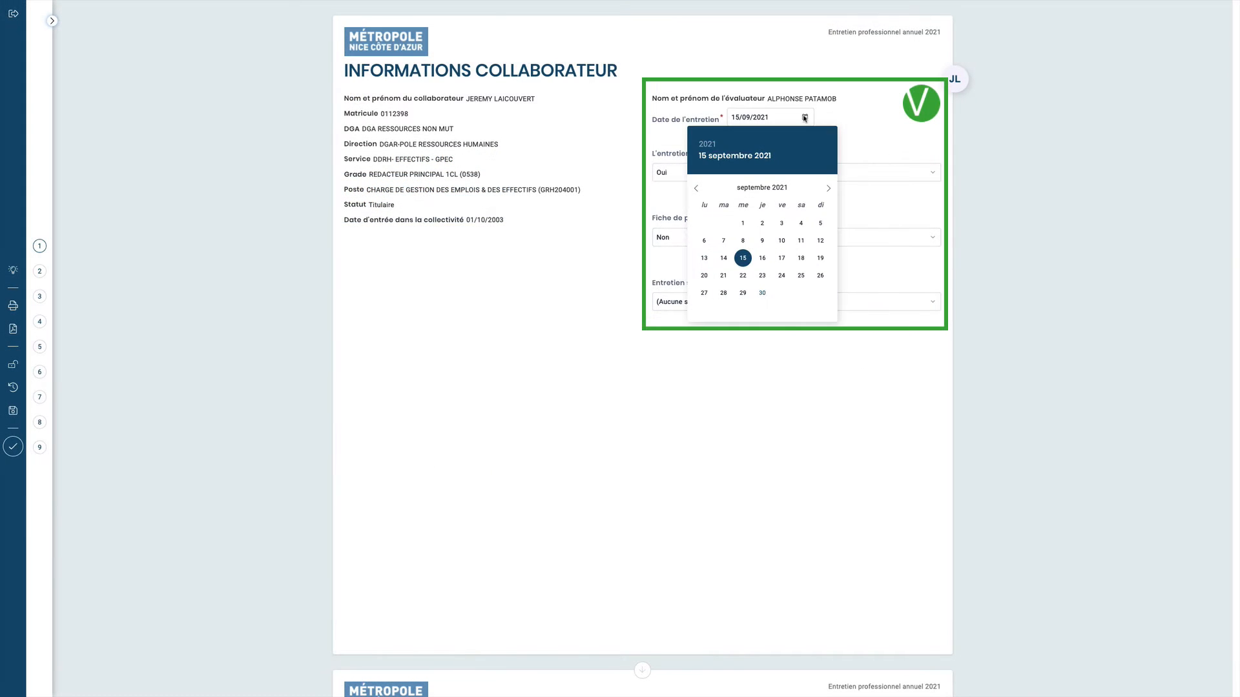
click(804, 118)
Step: Review the reasons for an interview not being held and choose "Oui" for "L'entretien a-t-il été conduit ?"
click(770, 171)
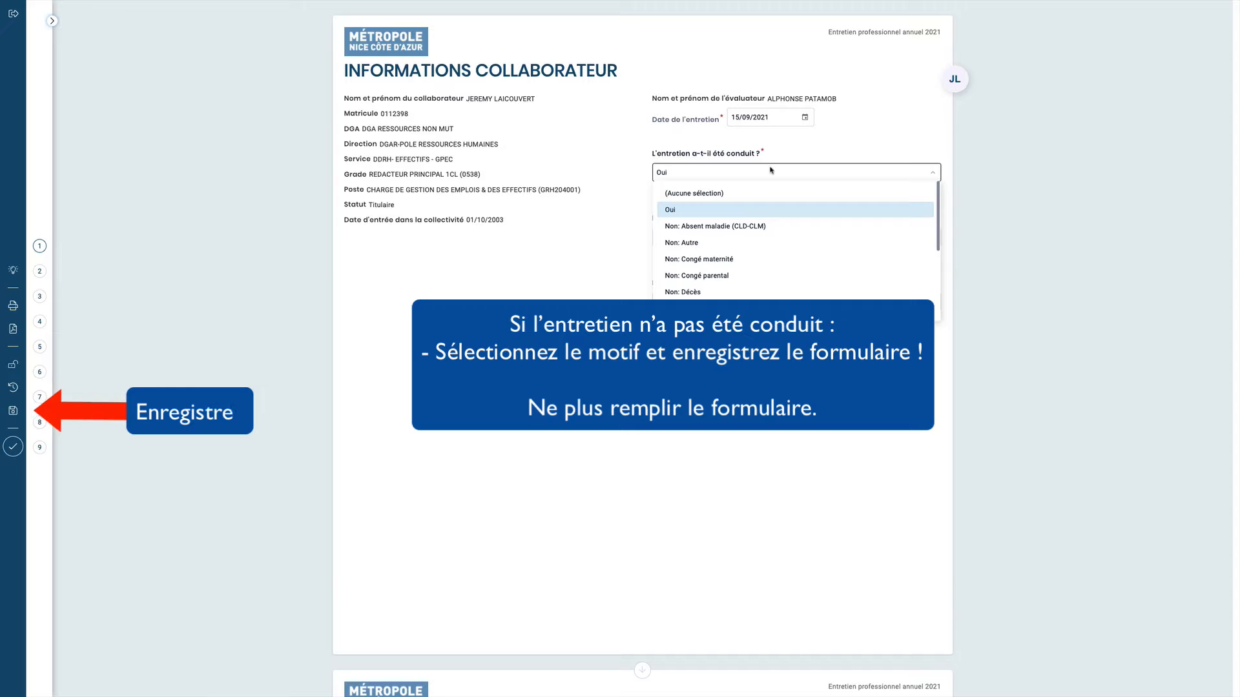
scroll(775, 245, down, 3)
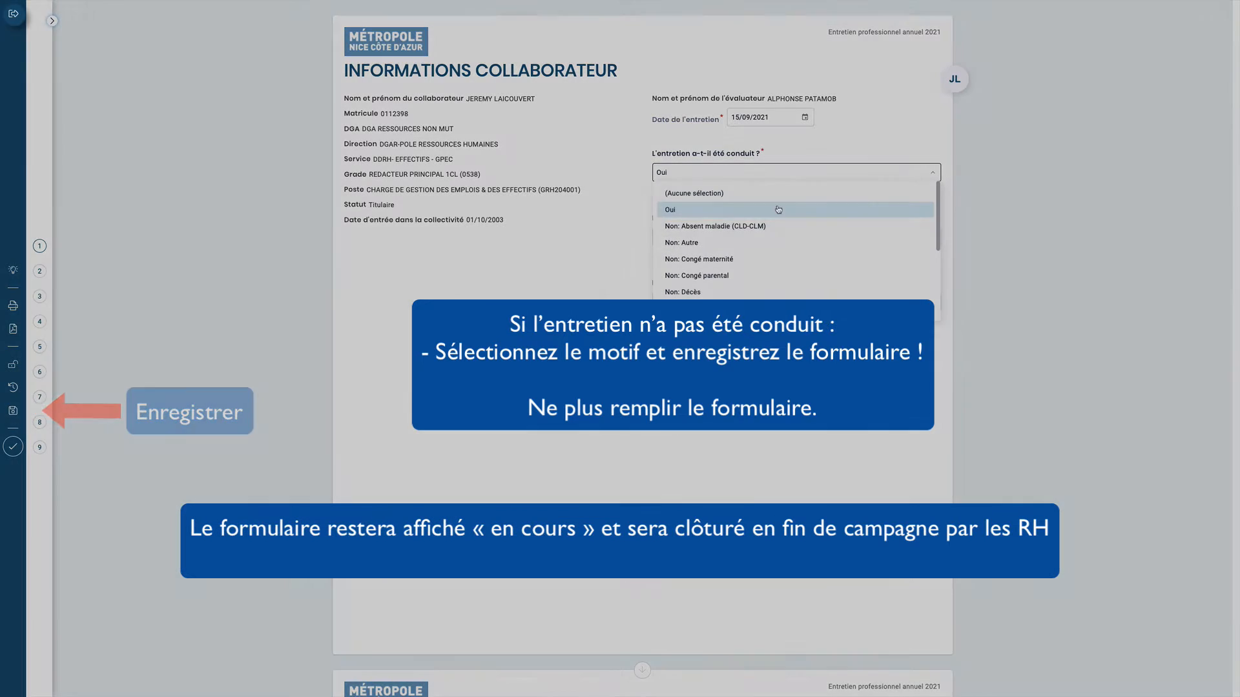
click(778, 209)
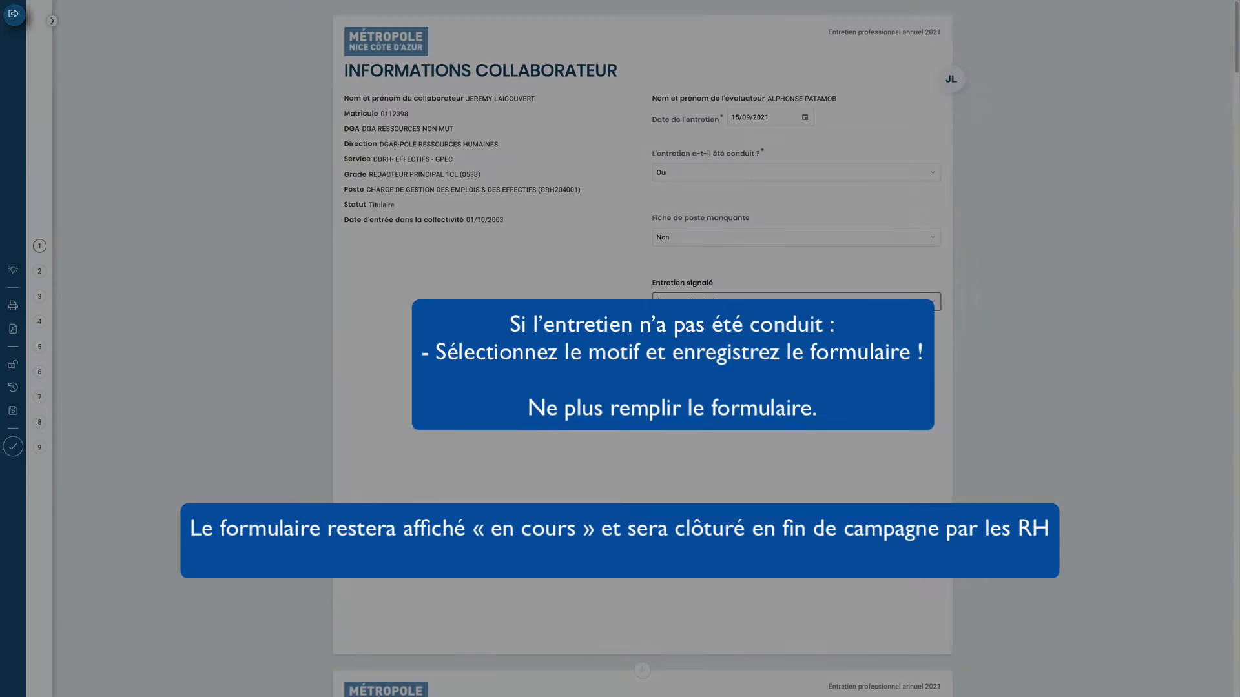
Step: Check the answer options on whether the main activities still match the function, and the temporary modifications field
scroll(642, 322, down, 4)
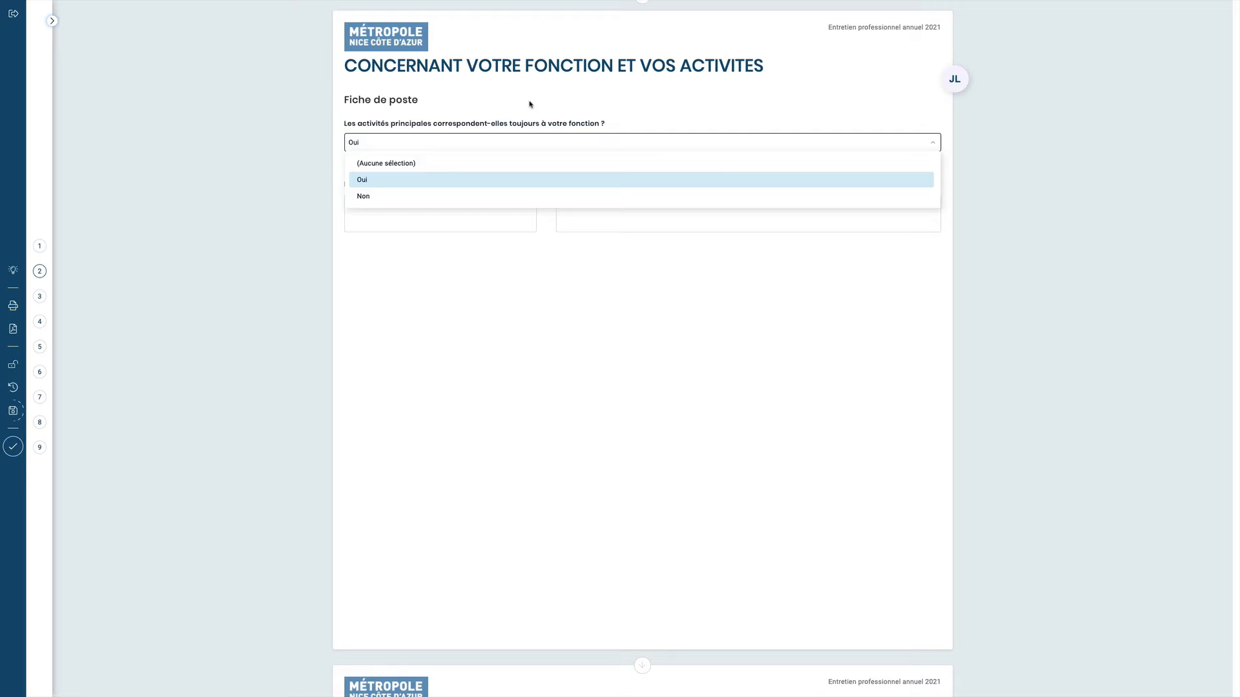
click(530, 105)
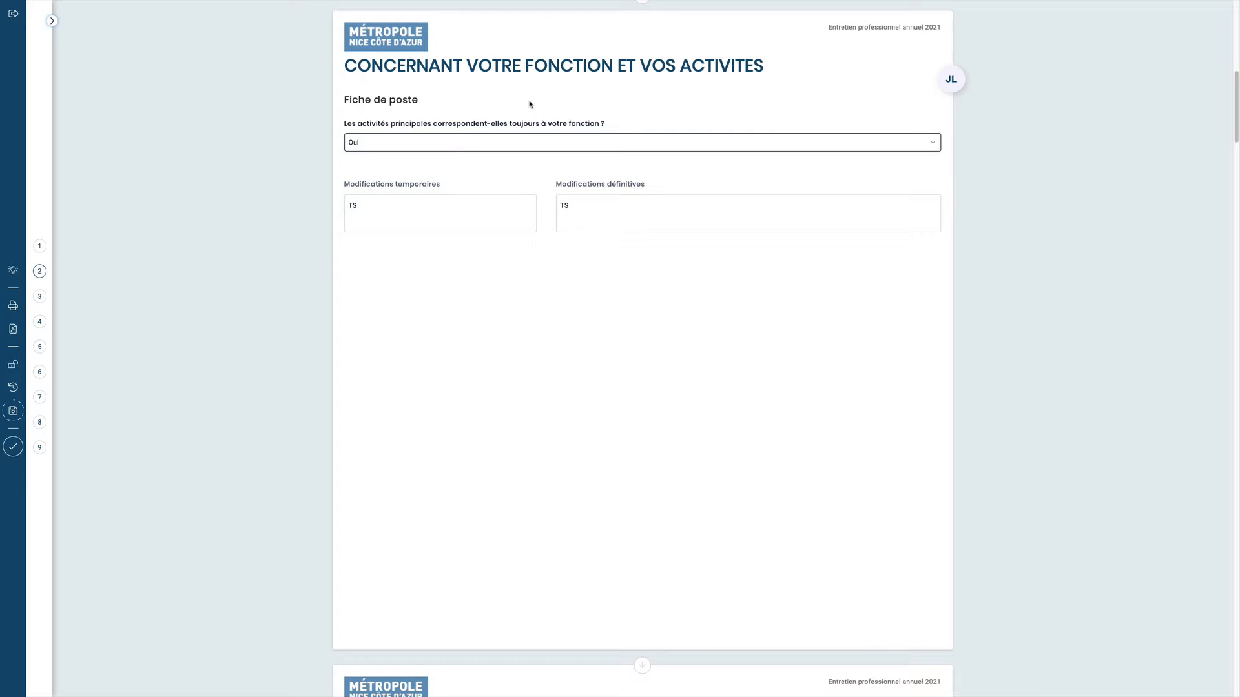
click(419, 204)
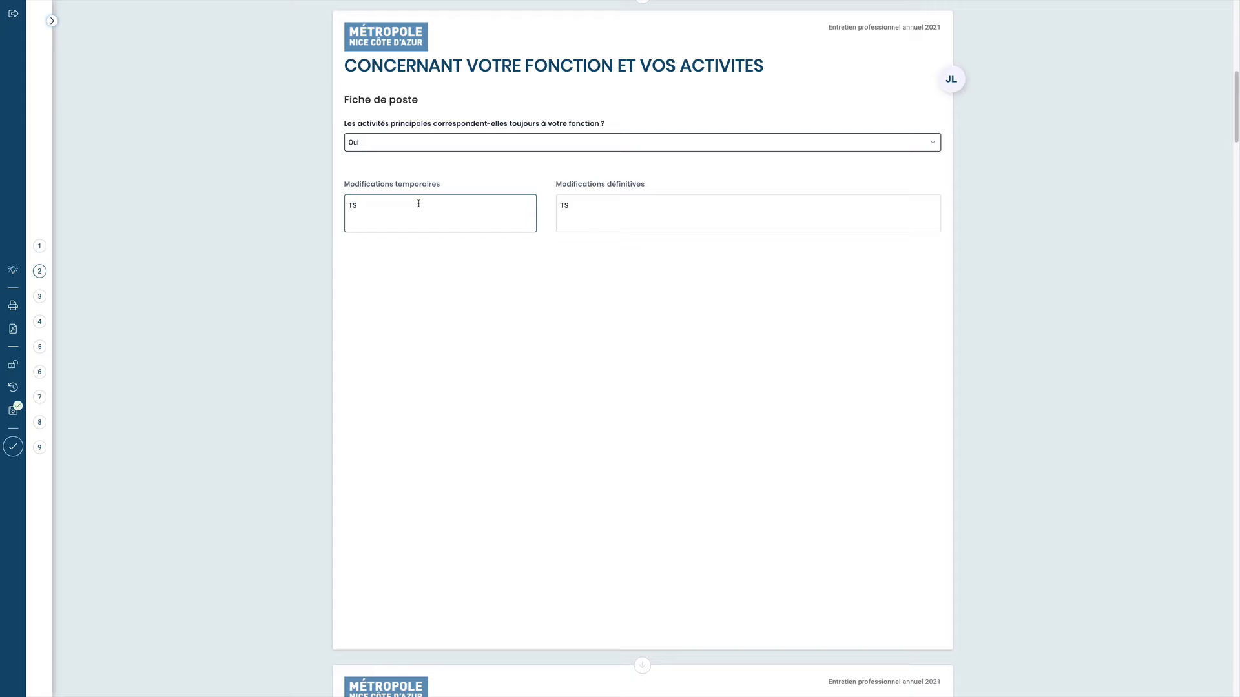
click(437, 286)
Step: In the evaluator's proposals, set the wish for an internal promotion ("promotion interne") to "Oui"
scroll(481, 381, down, 6)
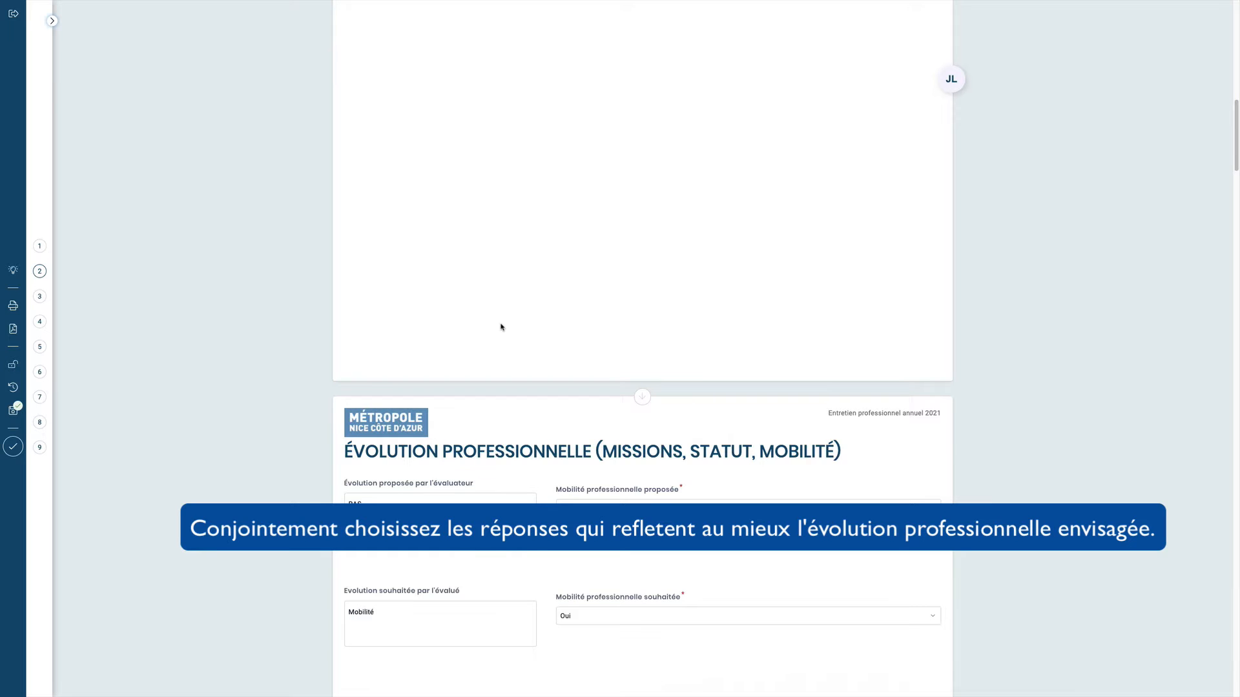
scroll(501, 327, down, 6)
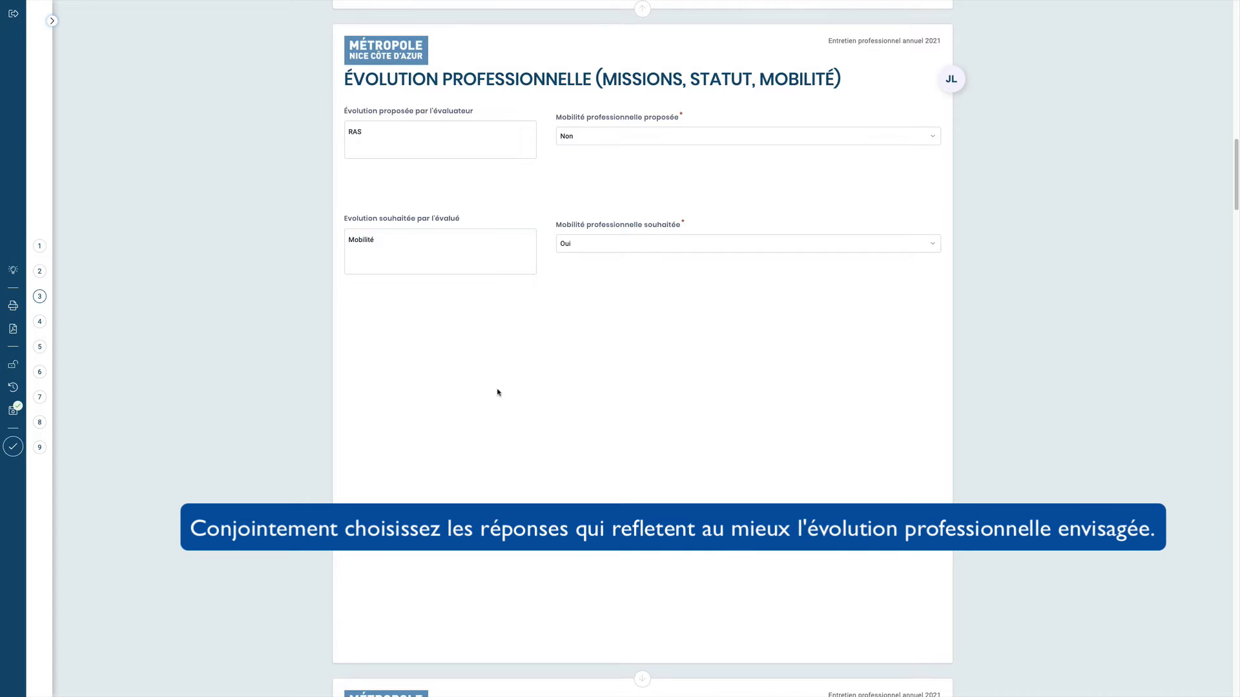
scroll(497, 392, down, 8)
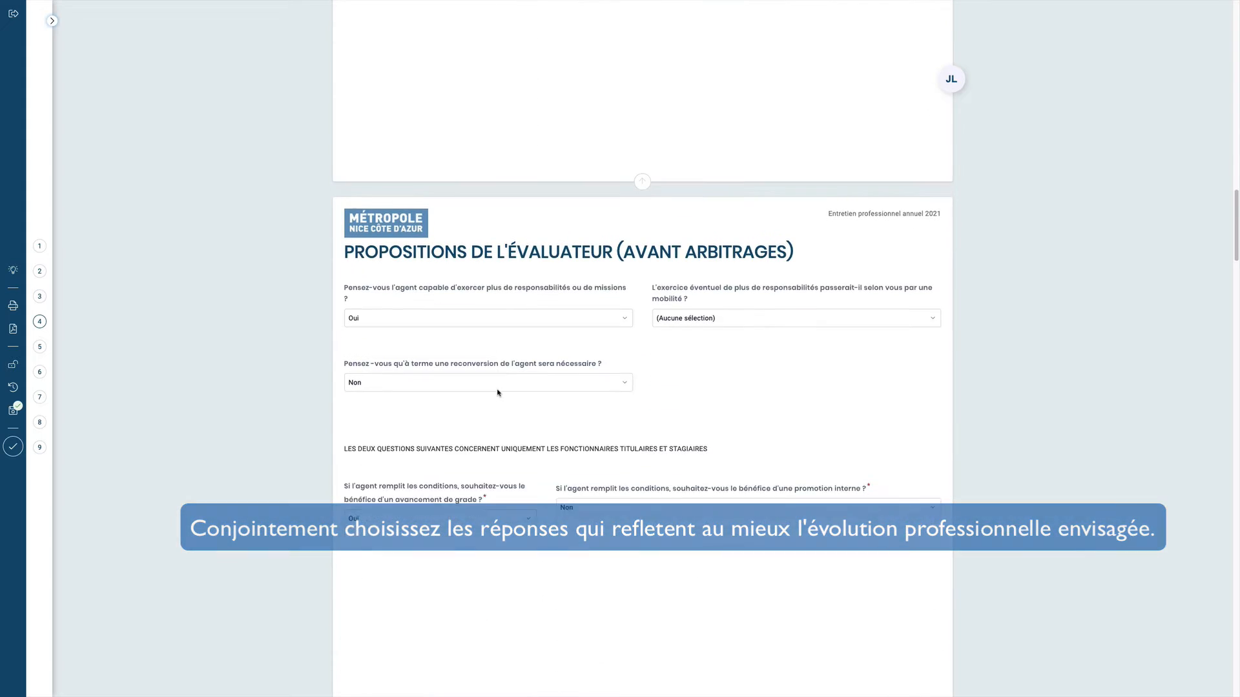
scroll(497, 393, down, 3)
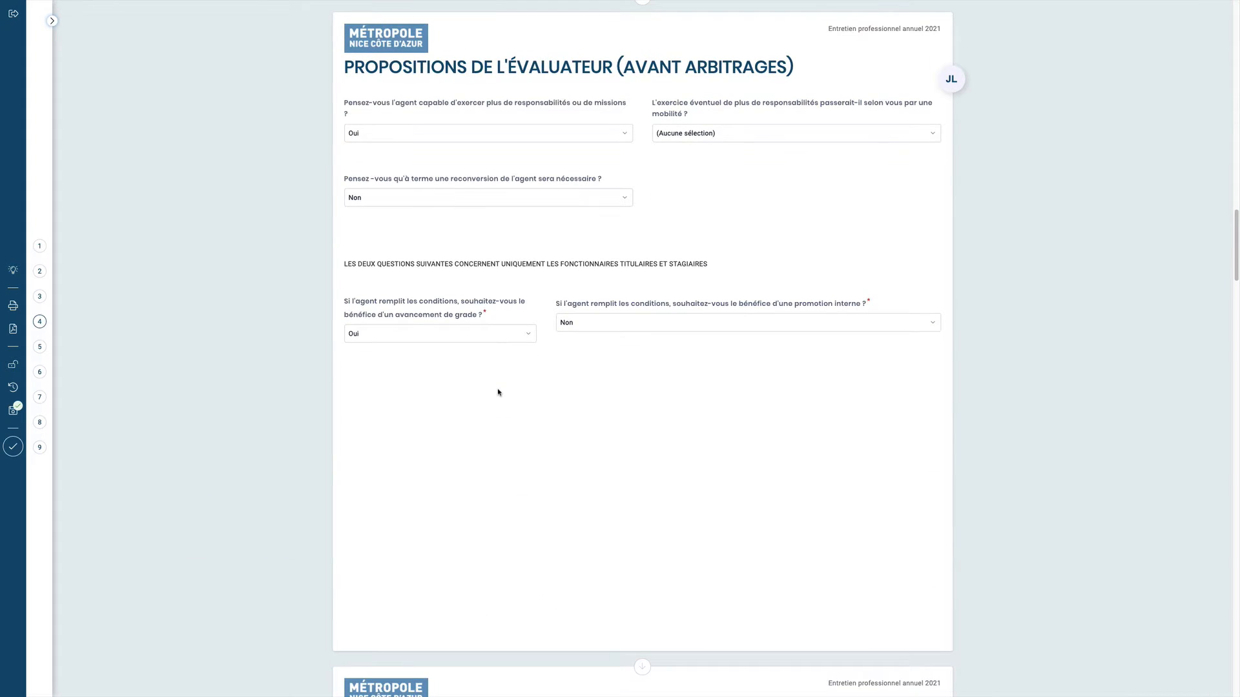
click(634, 326)
click(600, 358)
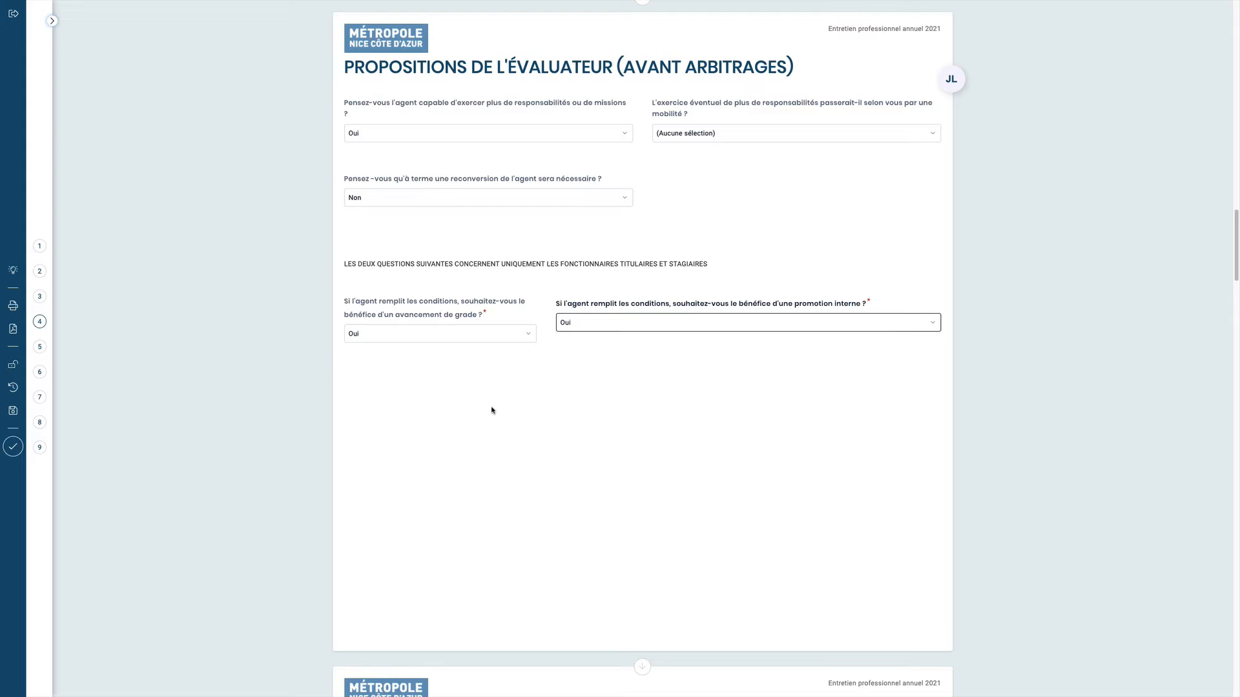
Step: Try to add an objective of type "Développement du poste" for the coming year
scroll(492, 410, down, 7)
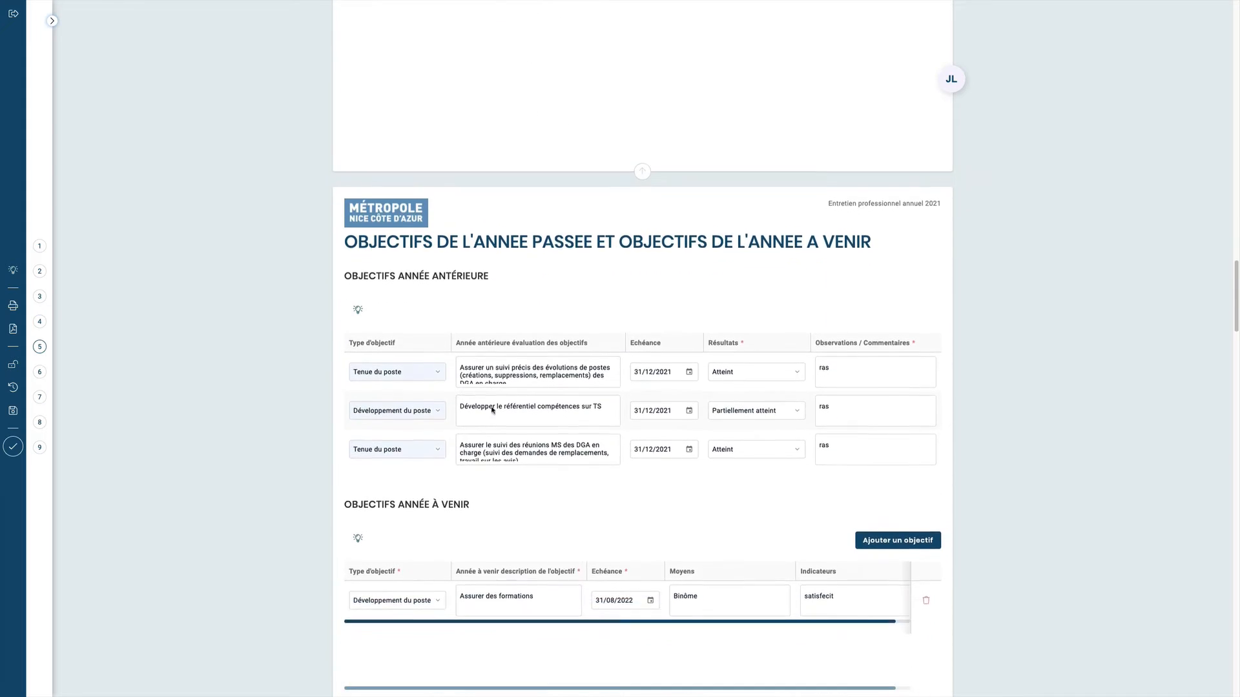
scroll(492, 410, down, 3)
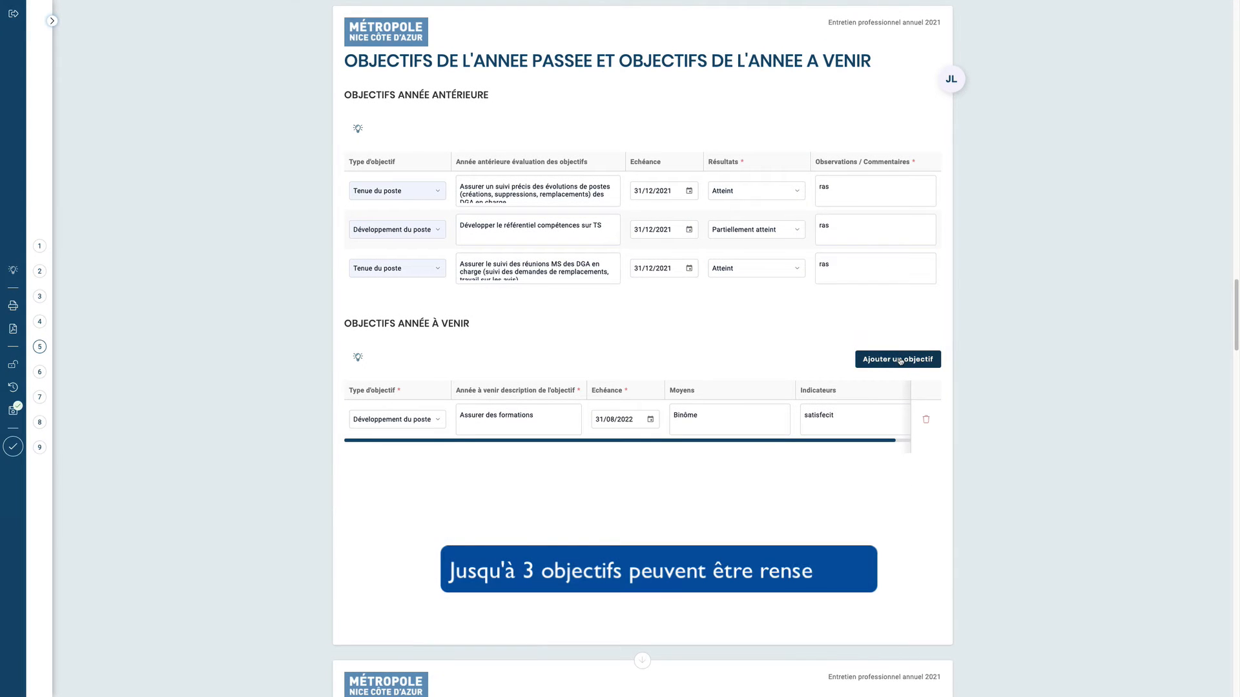
click(899, 360)
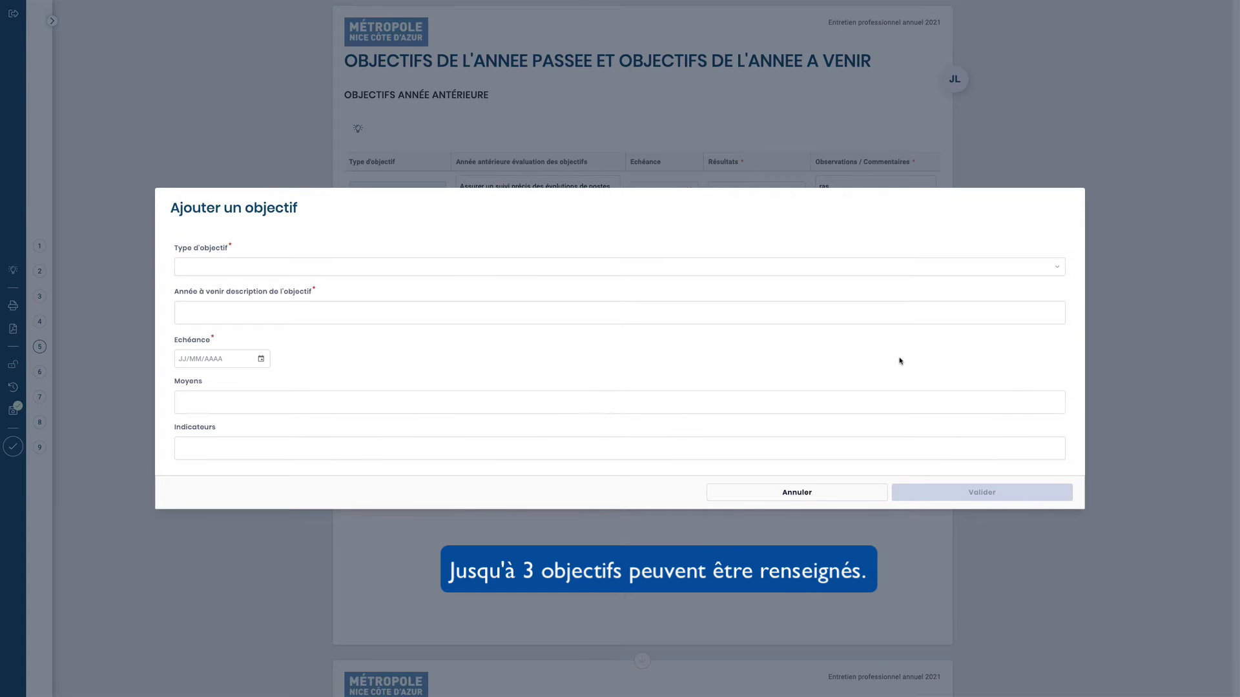
click(920, 266)
click(769, 284)
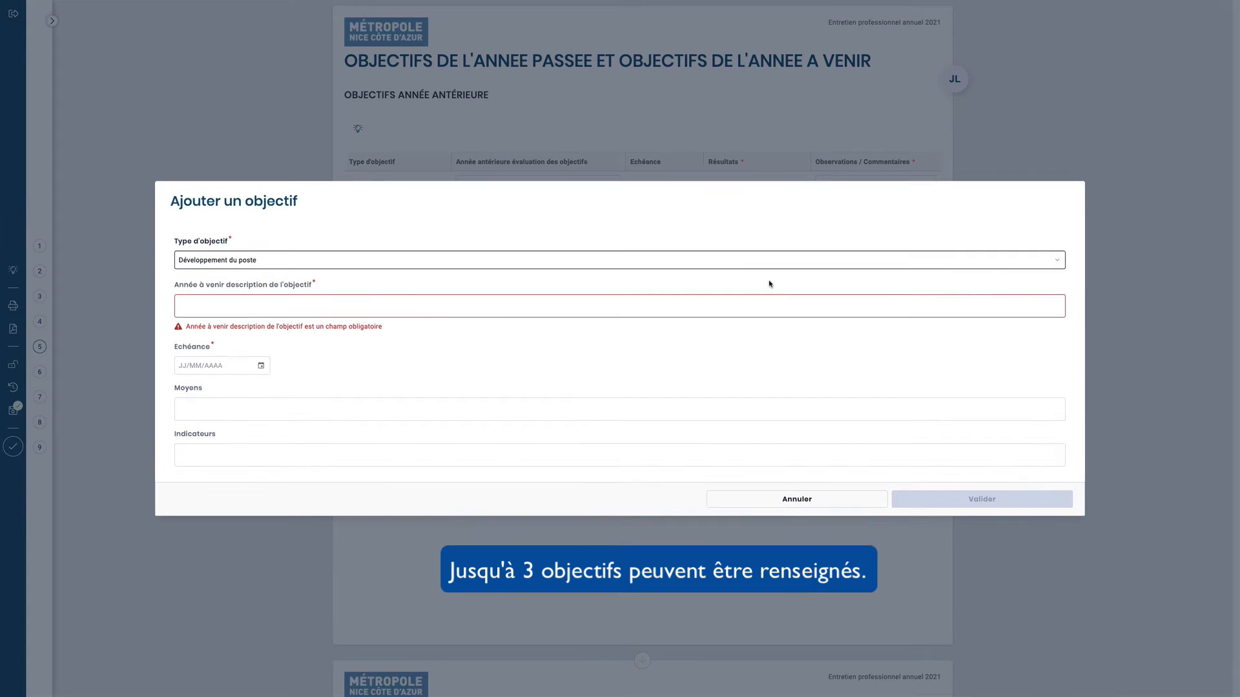
click(219, 365)
click(416, 406)
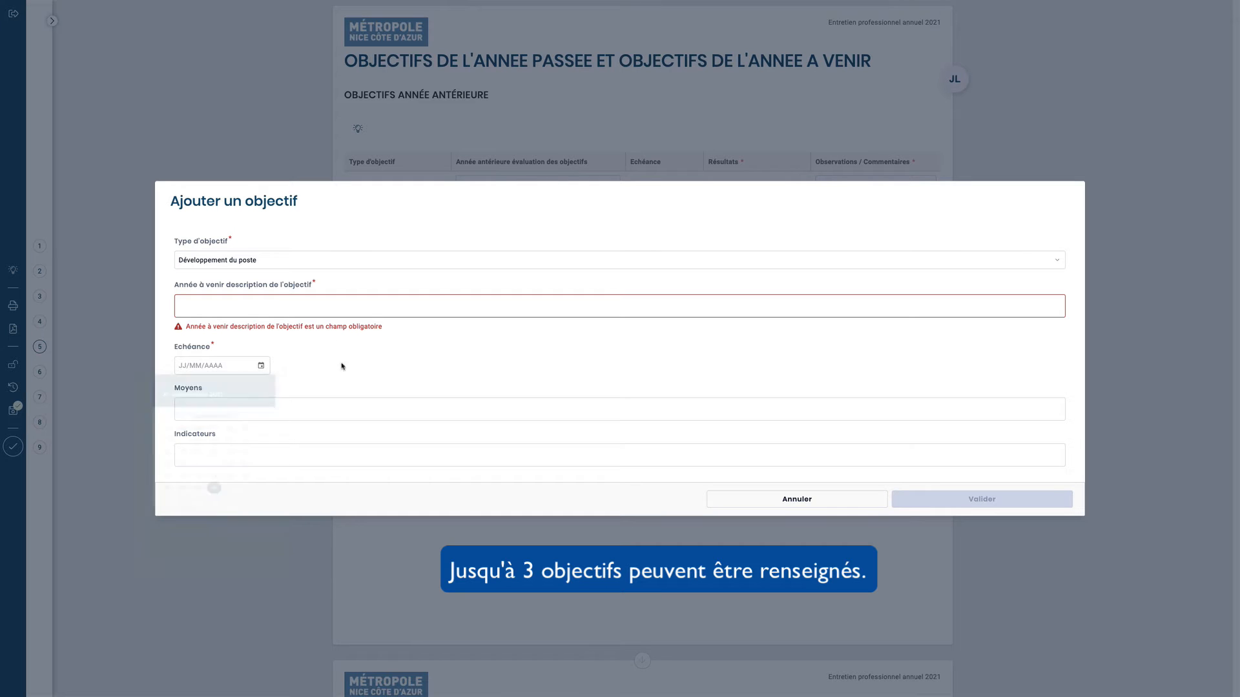
click(442, 457)
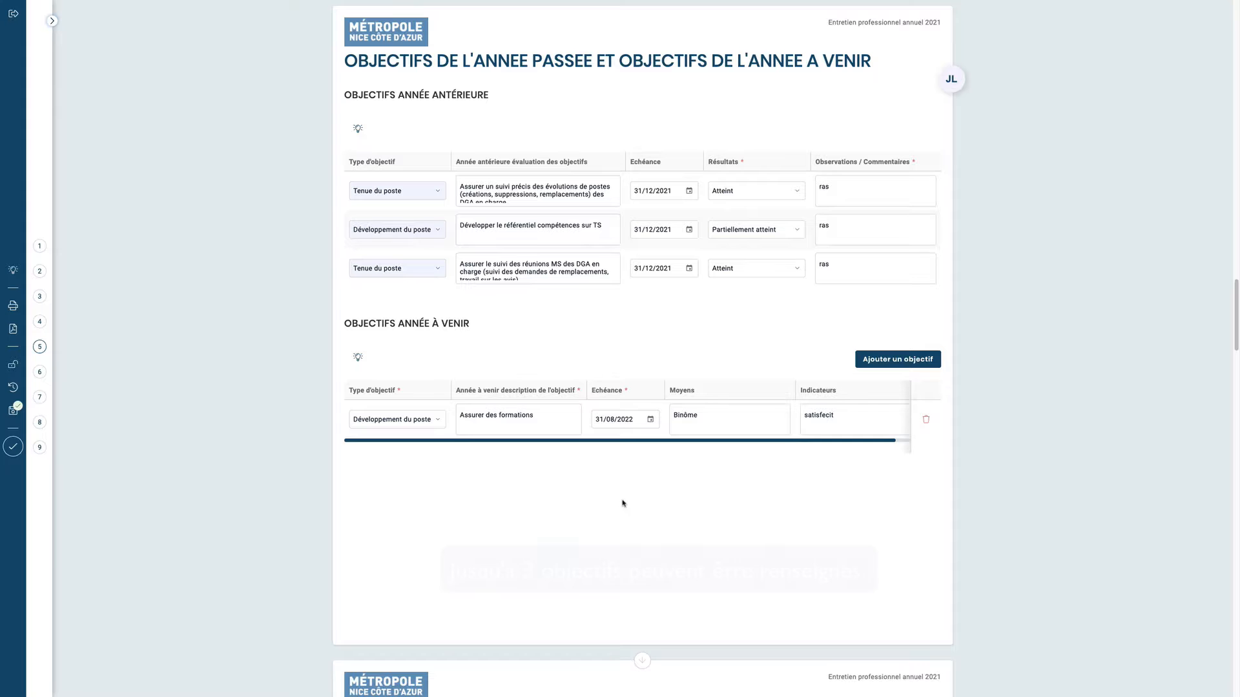
Step: Rate the first "Le savoir" criterion as "Expertise dans la plupart des règles et connaissances nécessaires aux fonctions"
scroll(529, 484, down, 5)
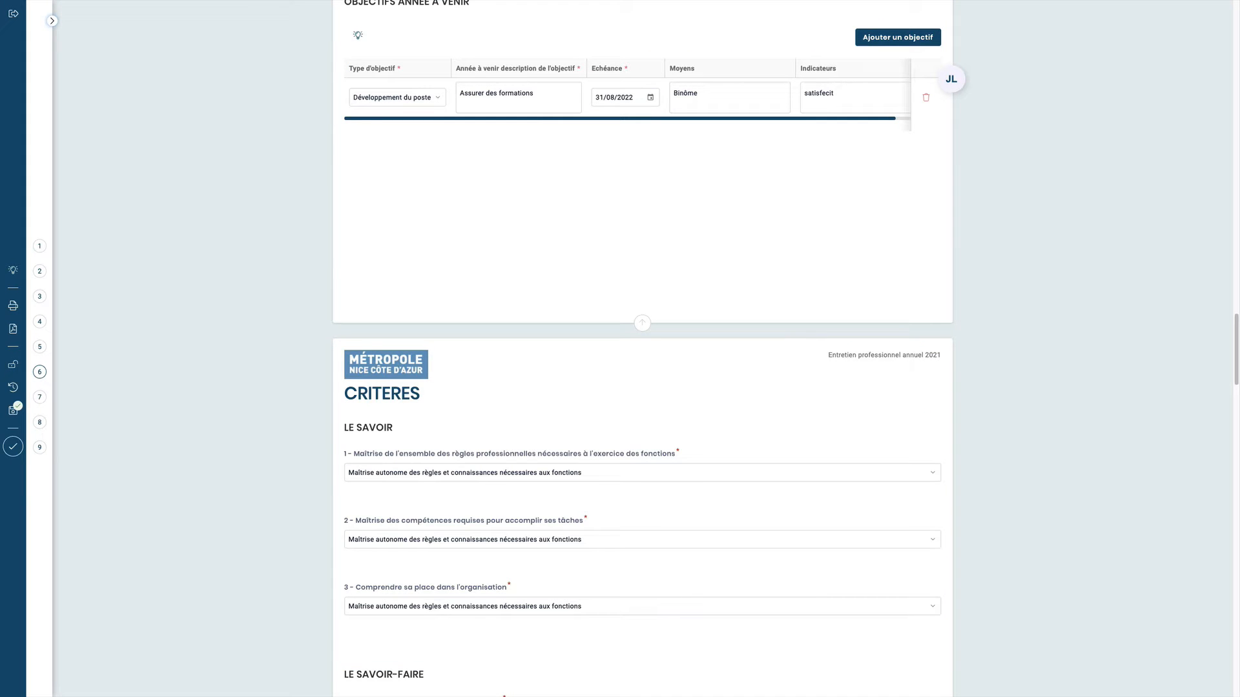
scroll(625, 348, down, 3)
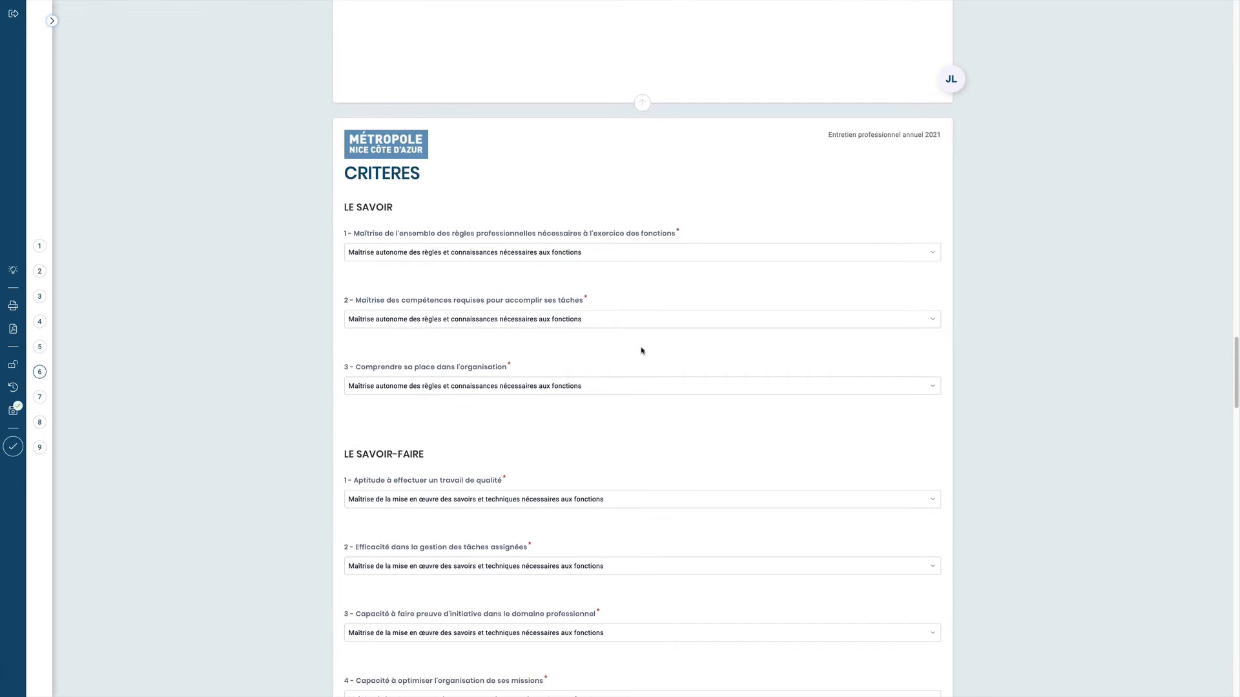
scroll(654, 454, down, 2)
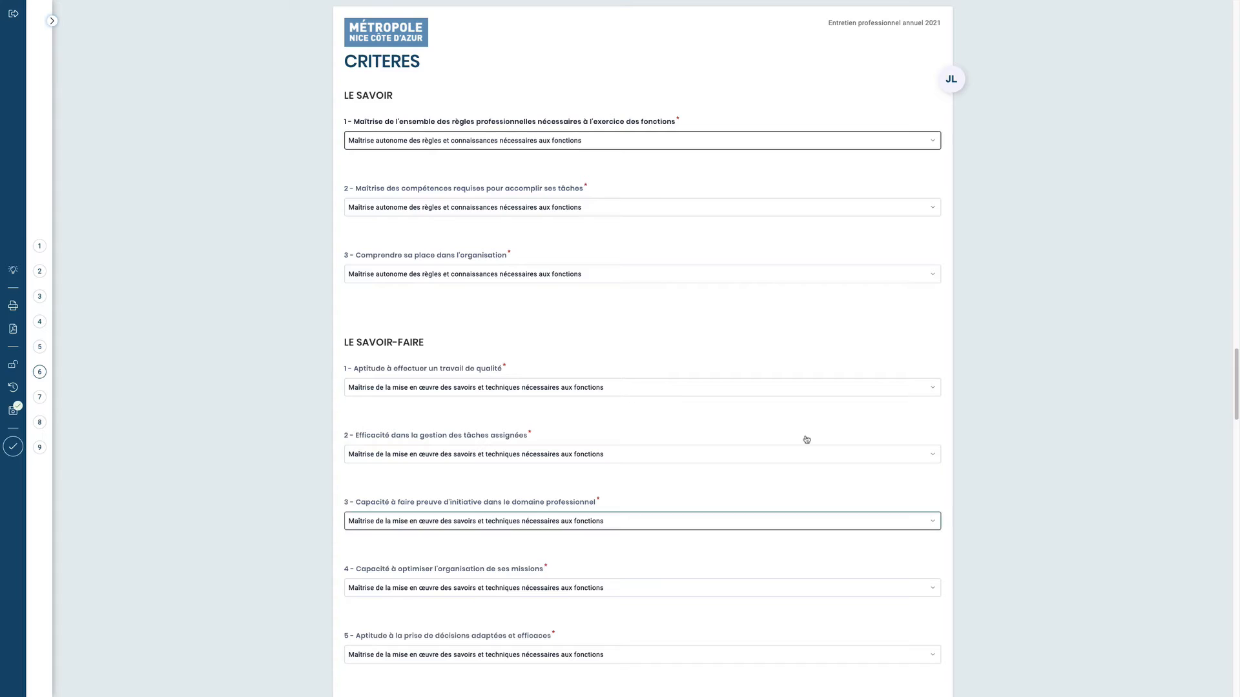
click(867, 146)
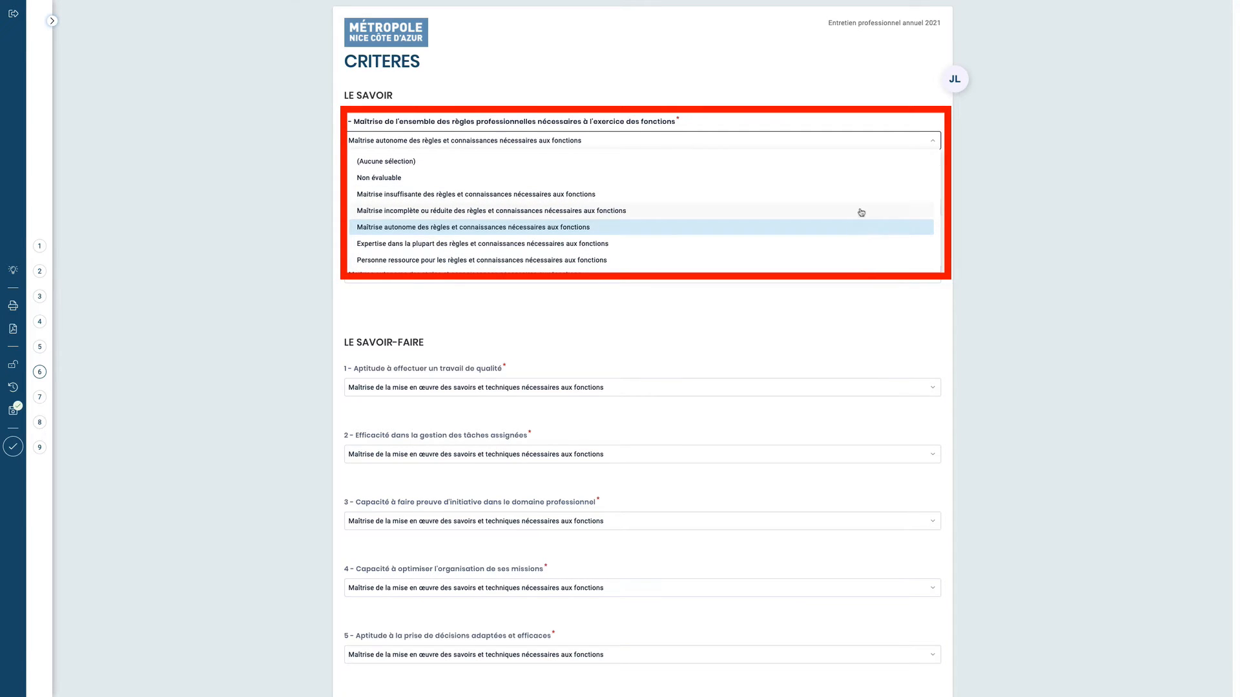
click(826, 245)
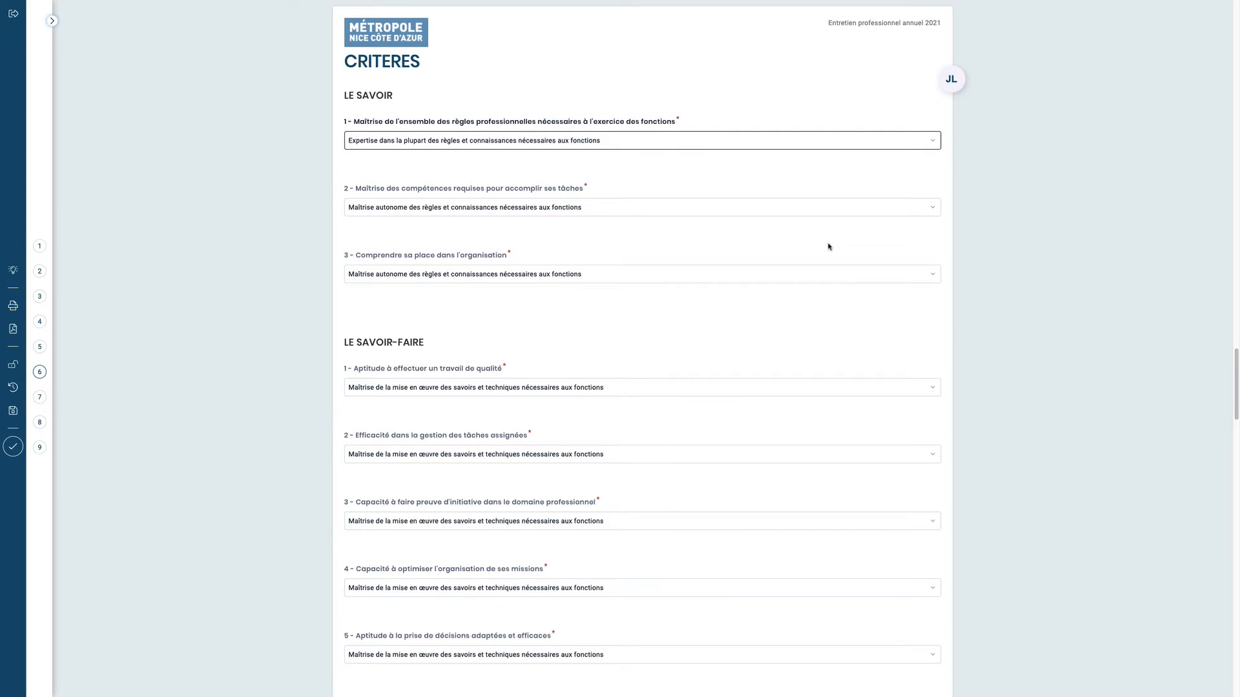
Step: For "Pour le personnel encadrant", rate criteria 1 and 2 as "Rôle exemplaire" and criterion 3 as "Rôle moteur" in applying management techniques
scroll(655, 451, down, 15)
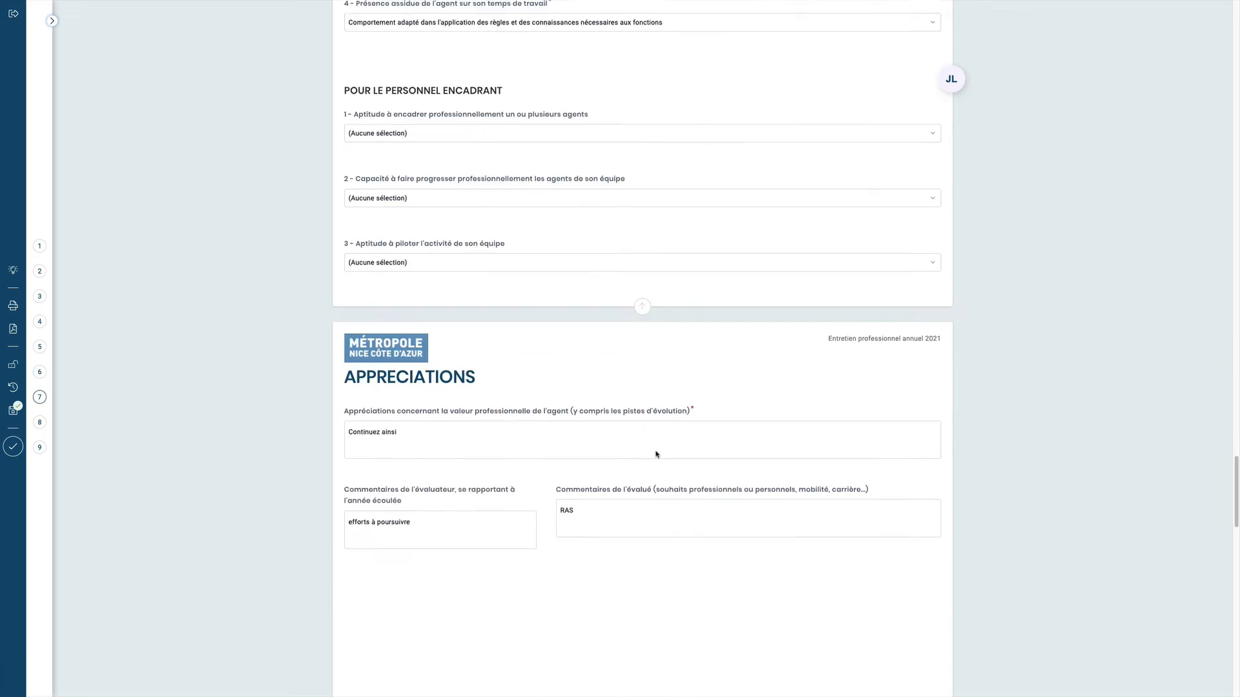
click(589, 105)
click(481, 208)
click(468, 170)
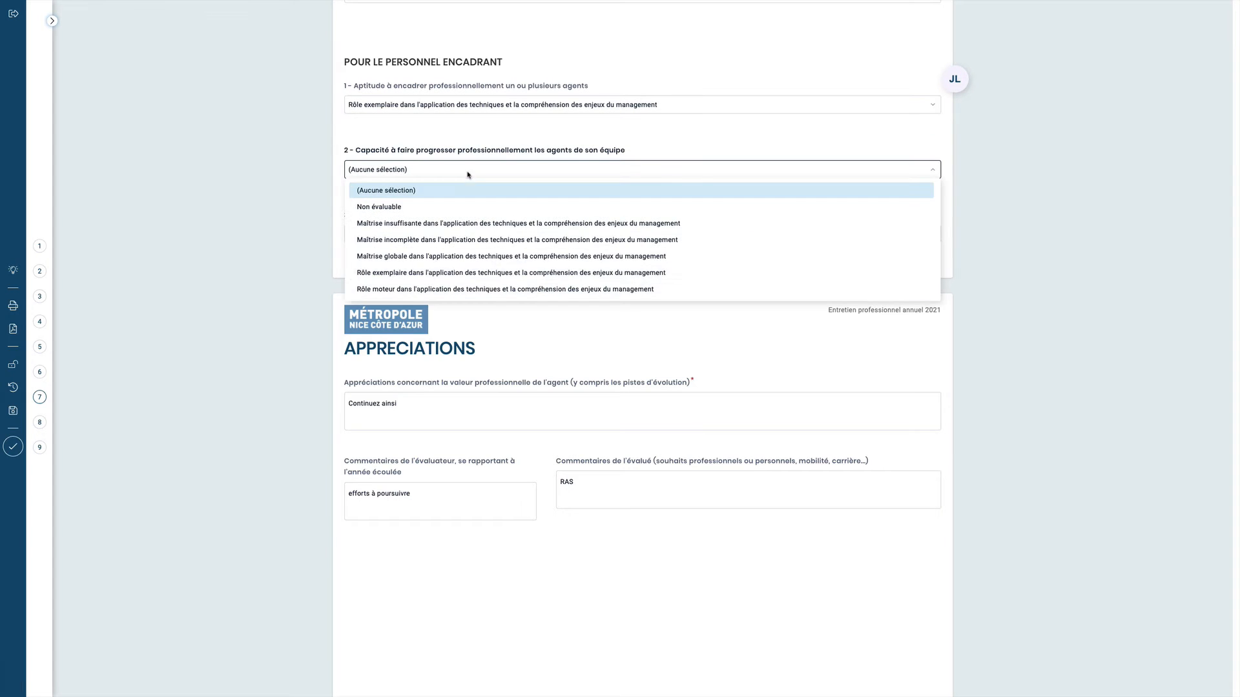
click(461, 273)
click(452, 233)
click(452, 351)
Step: Start a new training wish, look at the catalogue themes and search the course titles for "animation"
scroll(502, 357, down, 3)
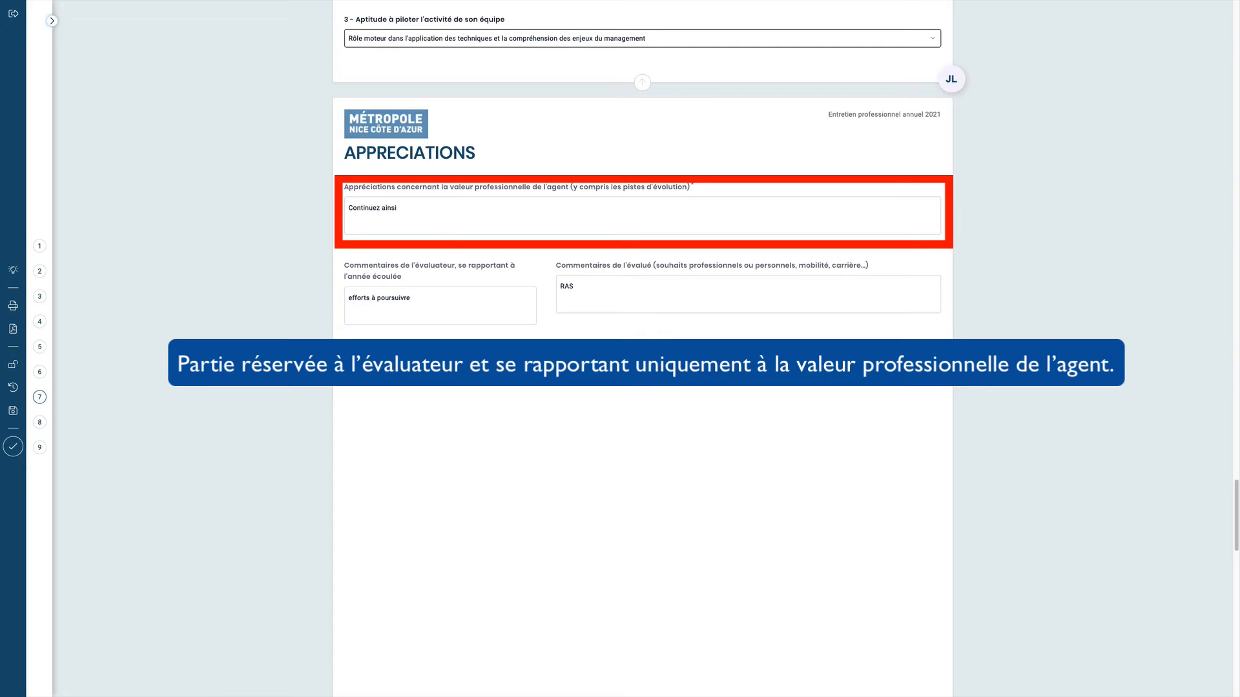
scroll(503, 357, down, 8)
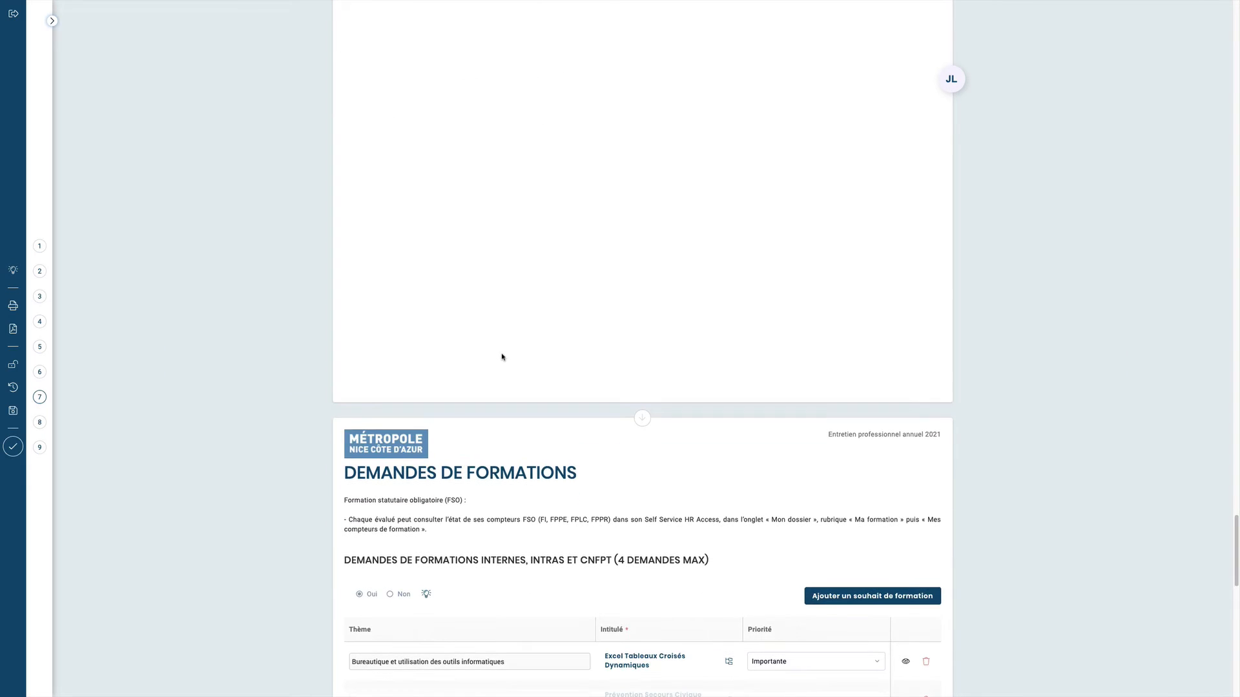
scroll(503, 357, down, 6)
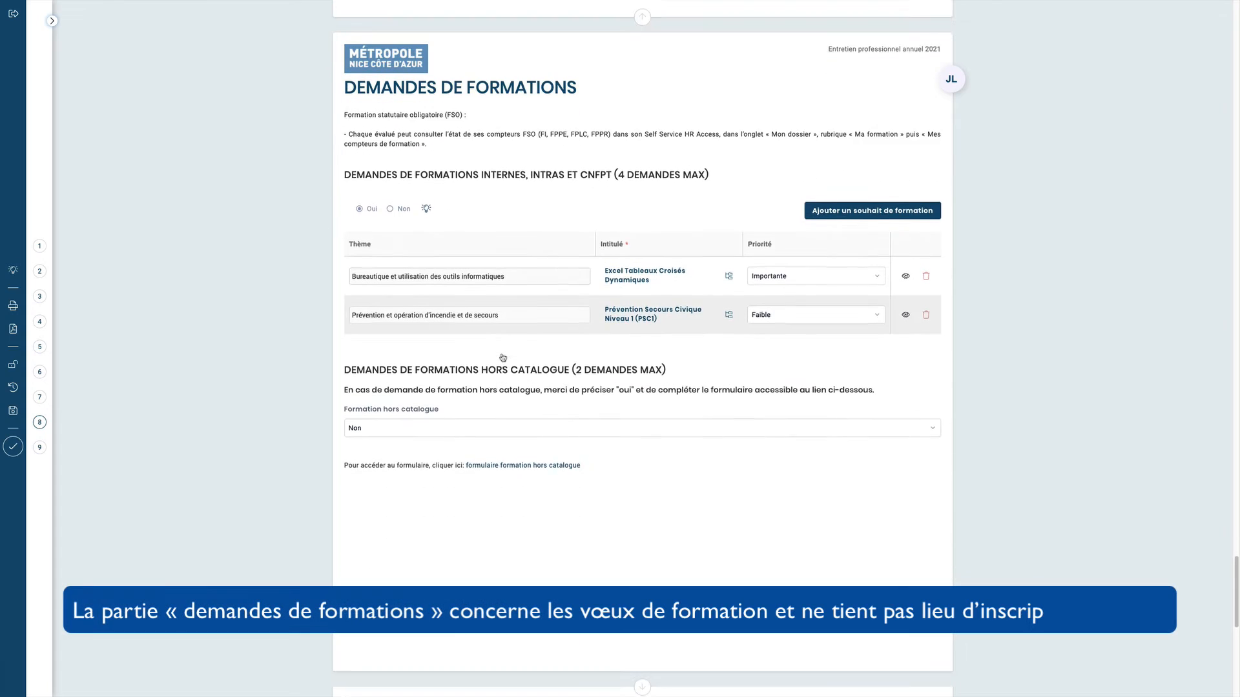
scroll(502, 357, down, 1)
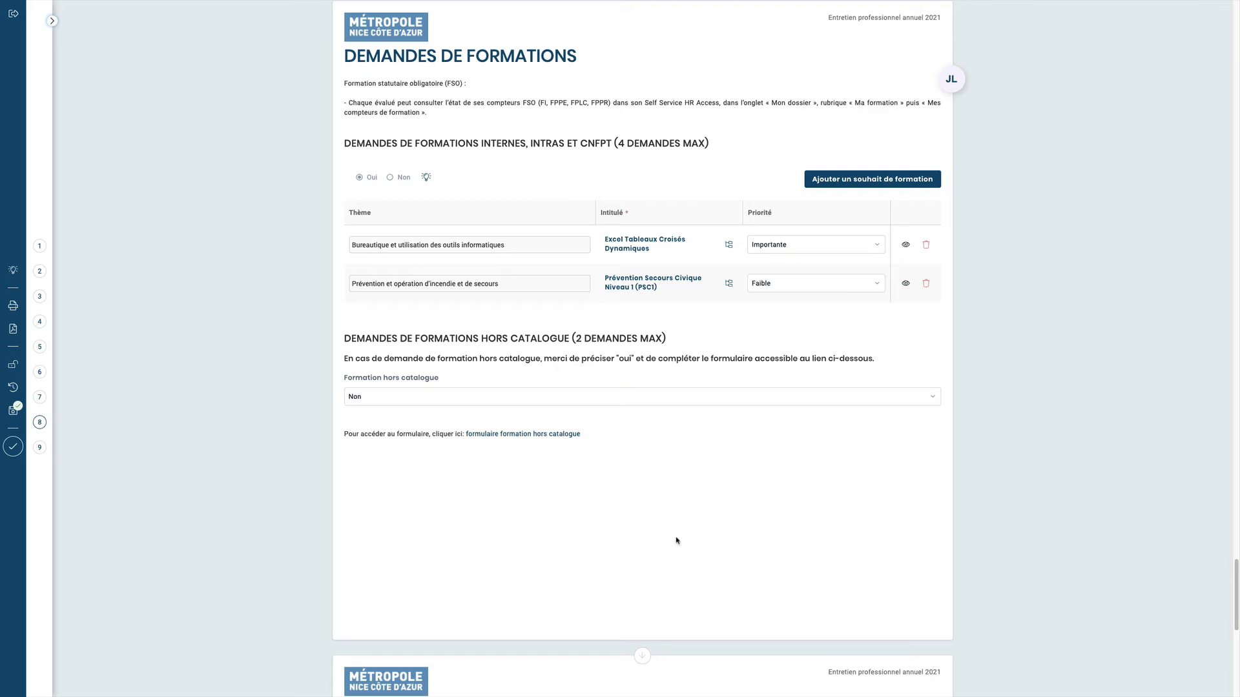
click(859, 183)
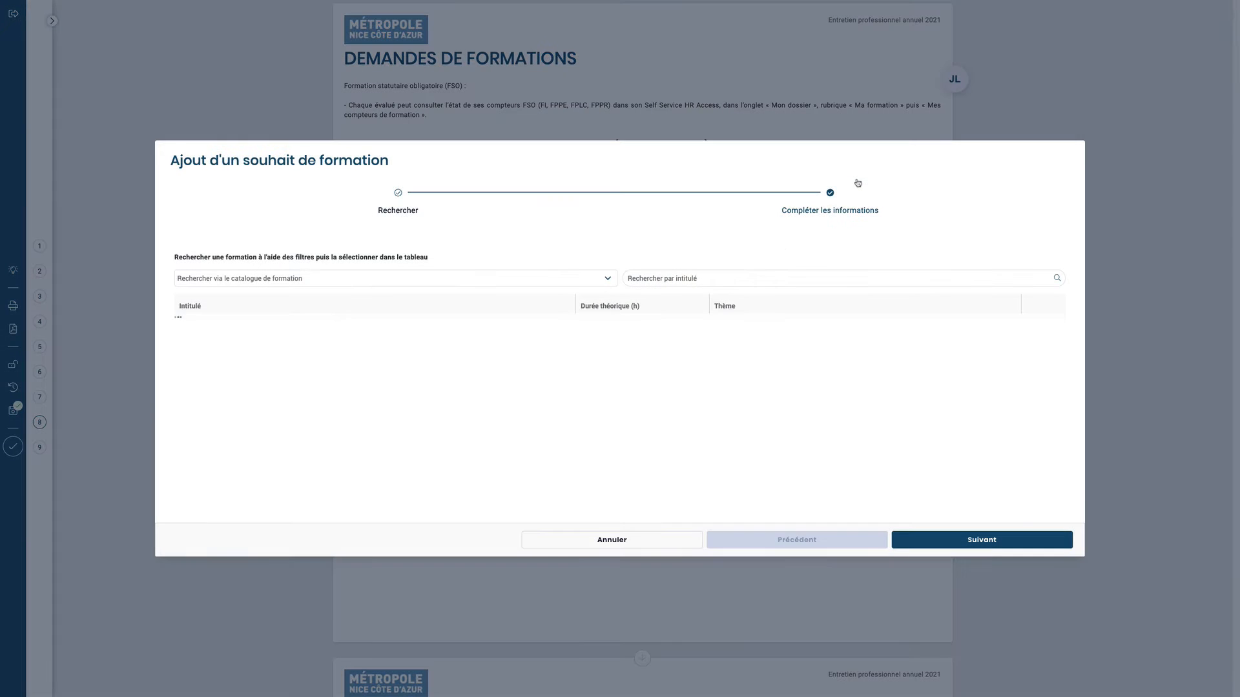
click(607, 278)
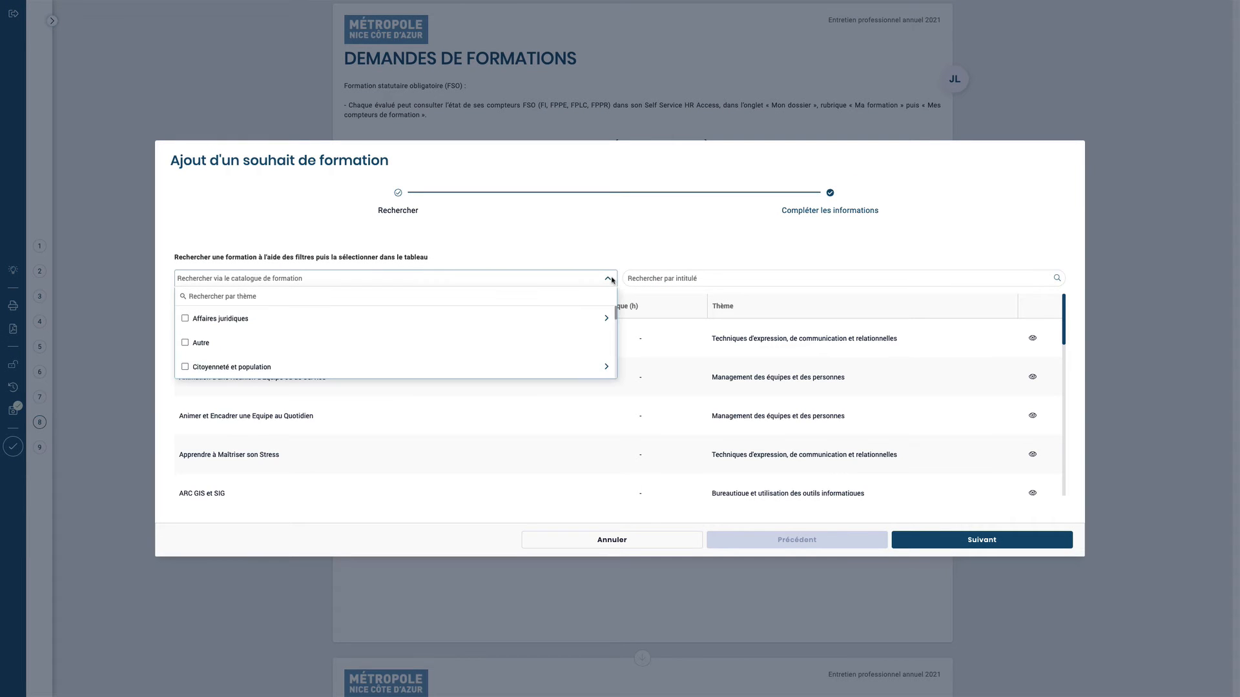
click(607, 278)
click(925, 277)
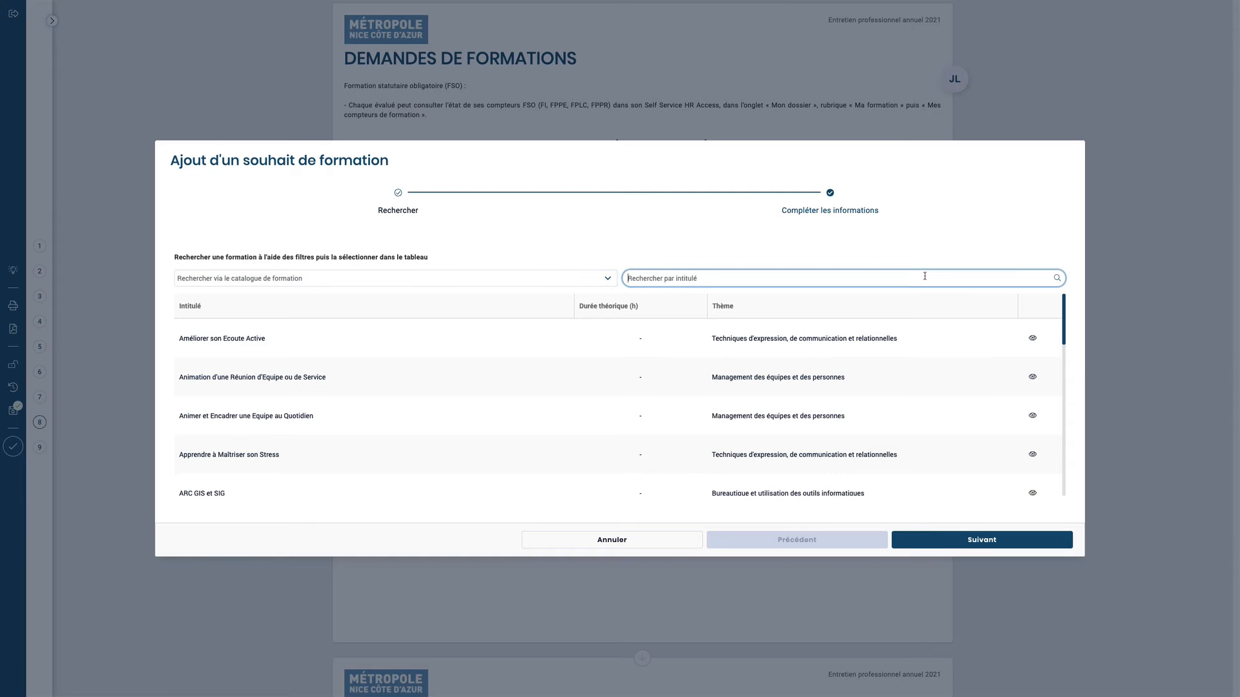
text(animation)
click(1057, 278)
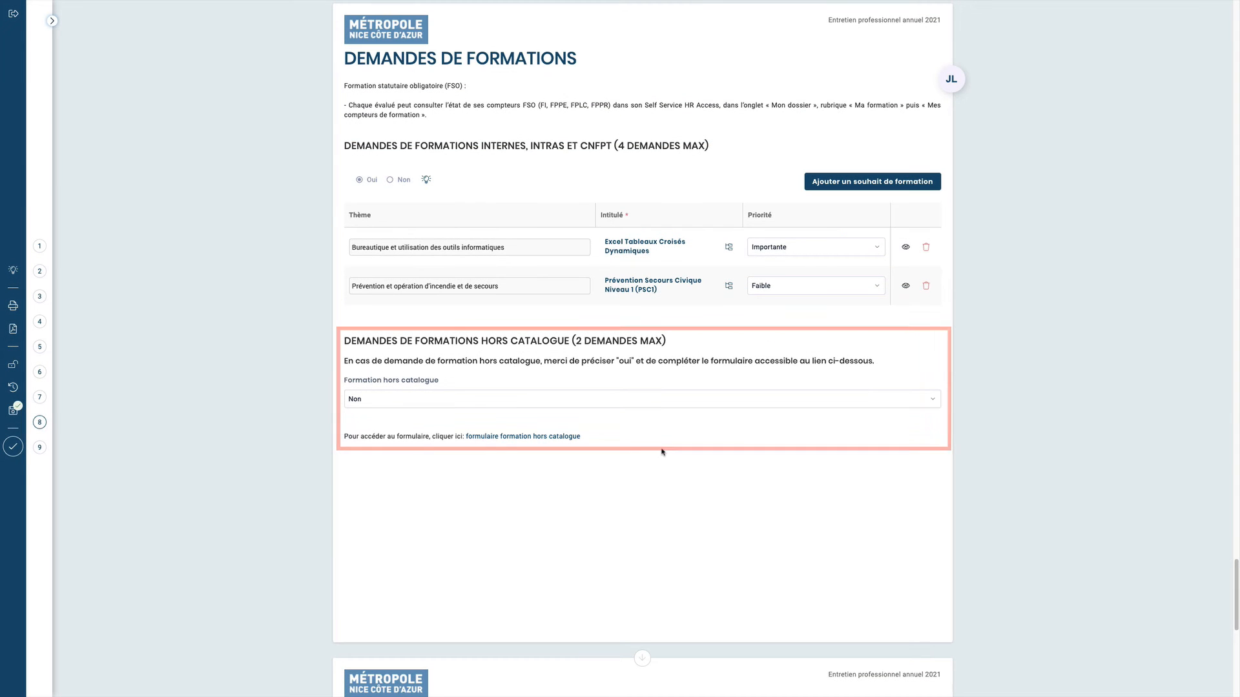
Step: Set "Formation hors catalogue" to "Oui" under the off-catalogue training requests
click(668, 399)
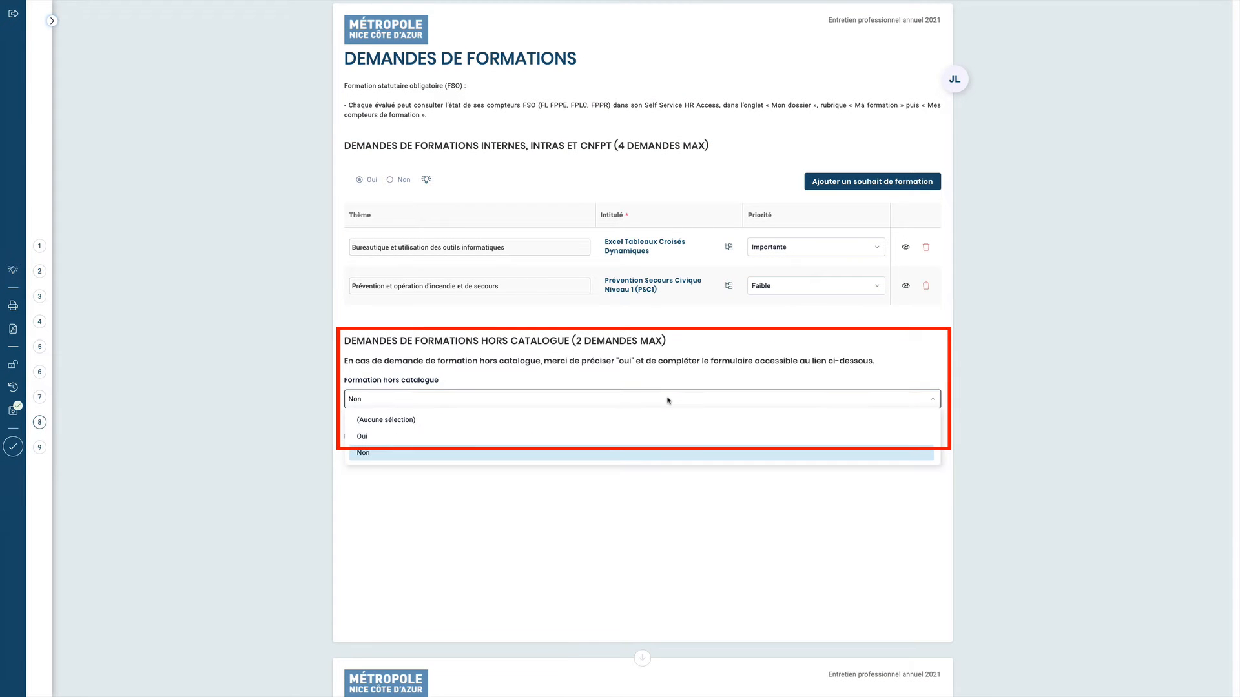
click(388, 436)
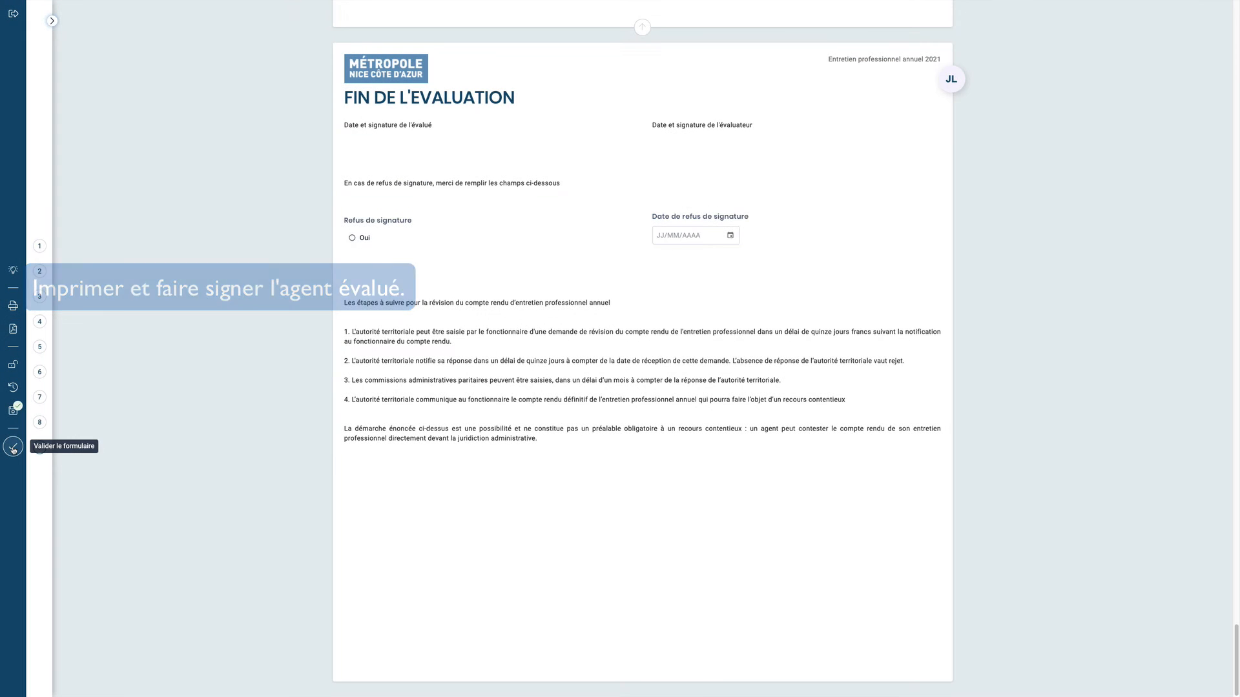
Step: Validate the completed interview form and give it the second validation with the validation comment left empty
click(13, 447)
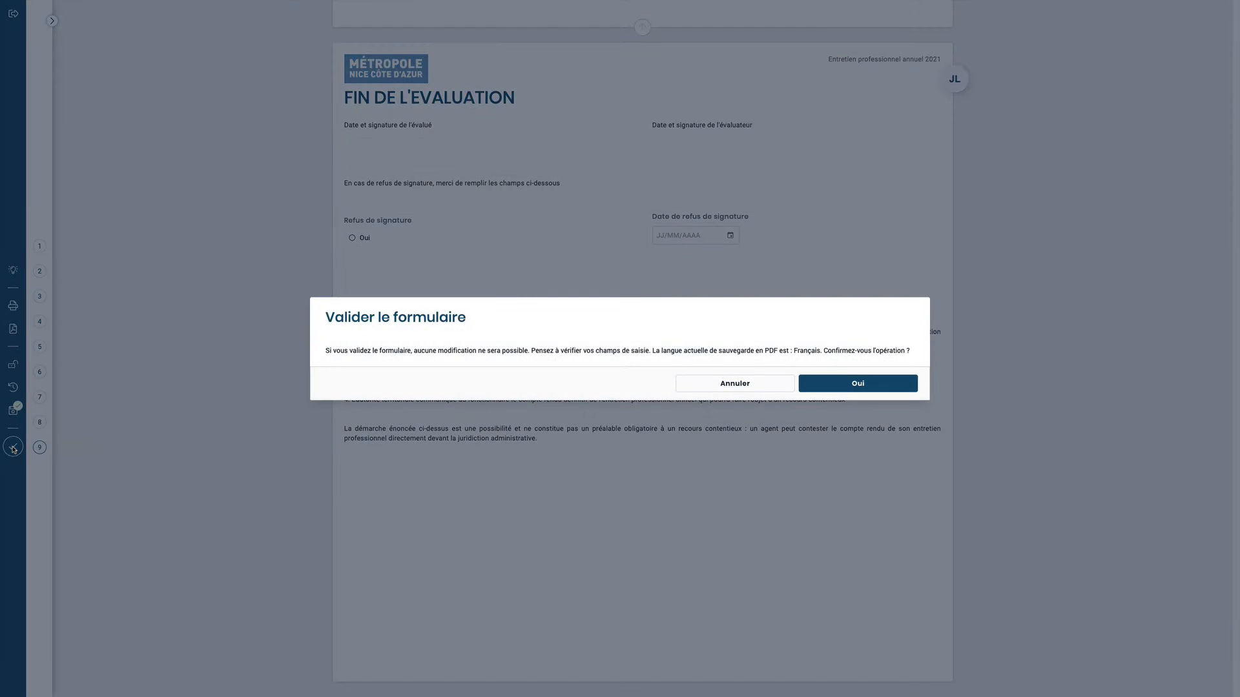
click(846, 380)
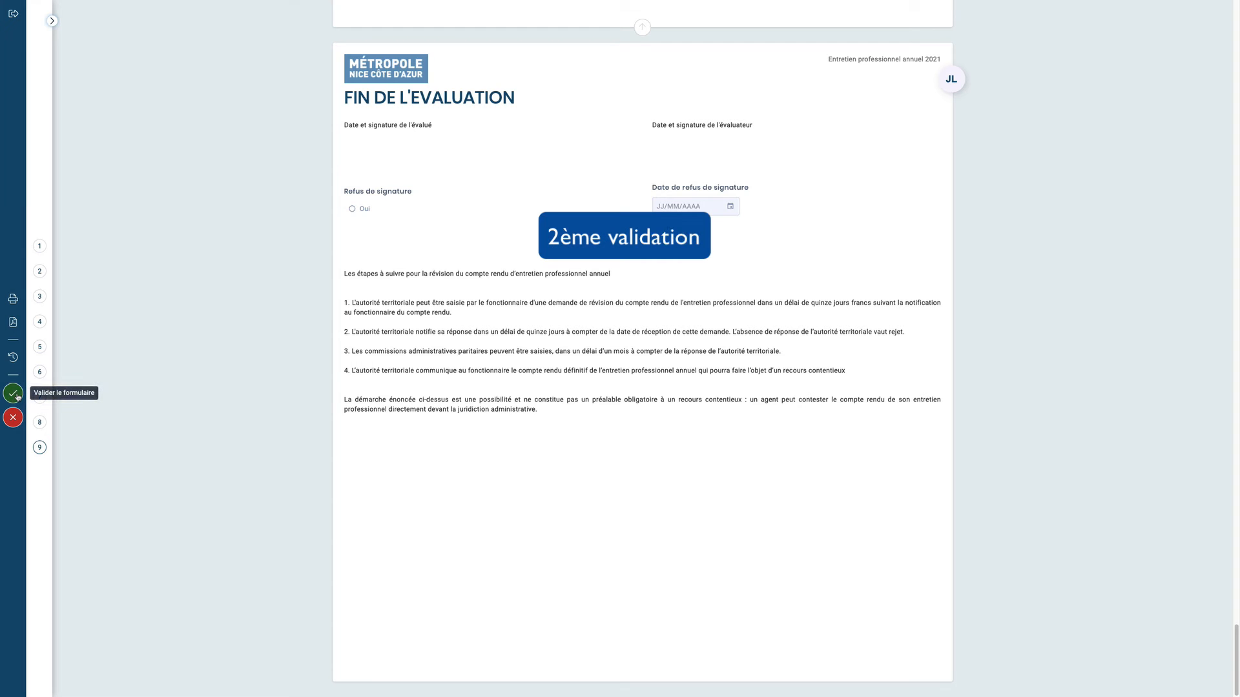
click(16, 395)
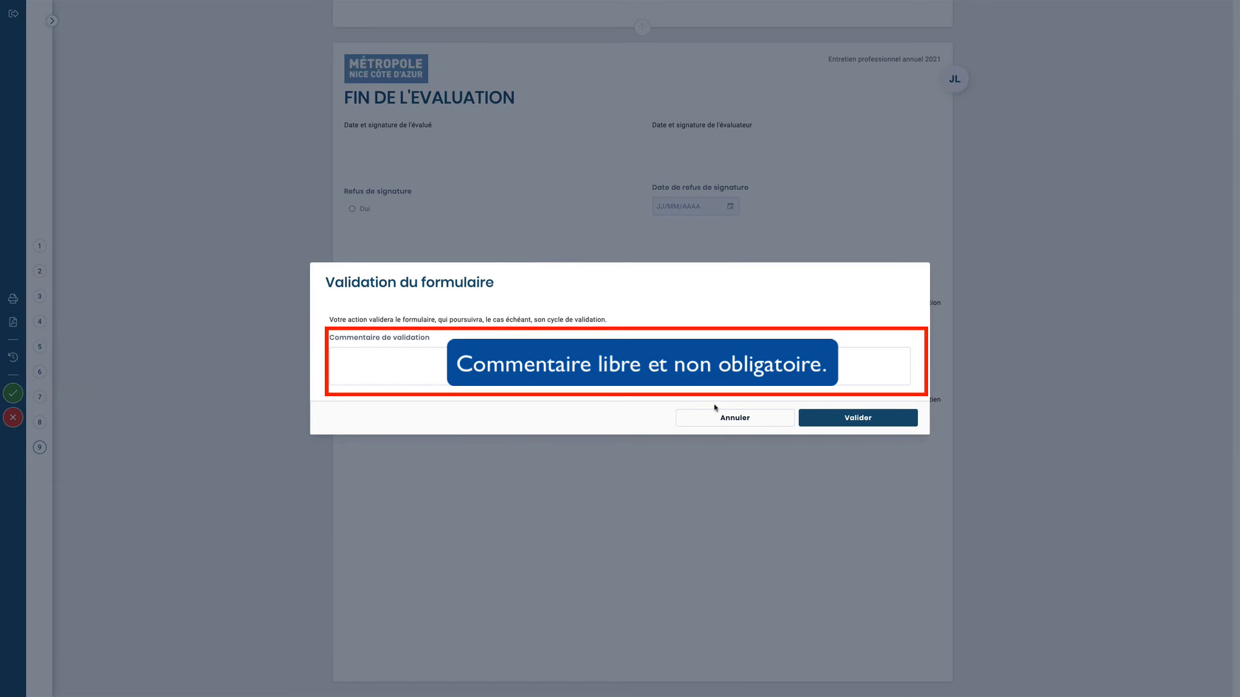
click(858, 419)
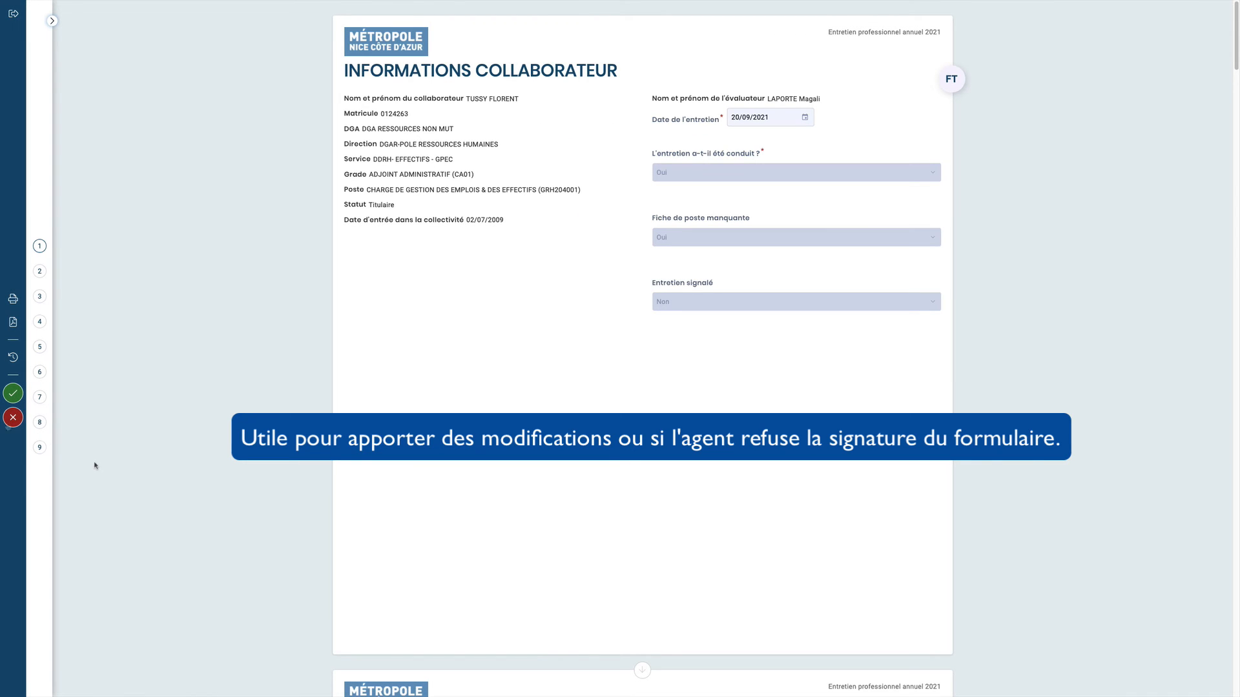
Step: Try the refusal option on another collaborator's form, and confirm validation of the evaluation form without a comment
click(12, 419)
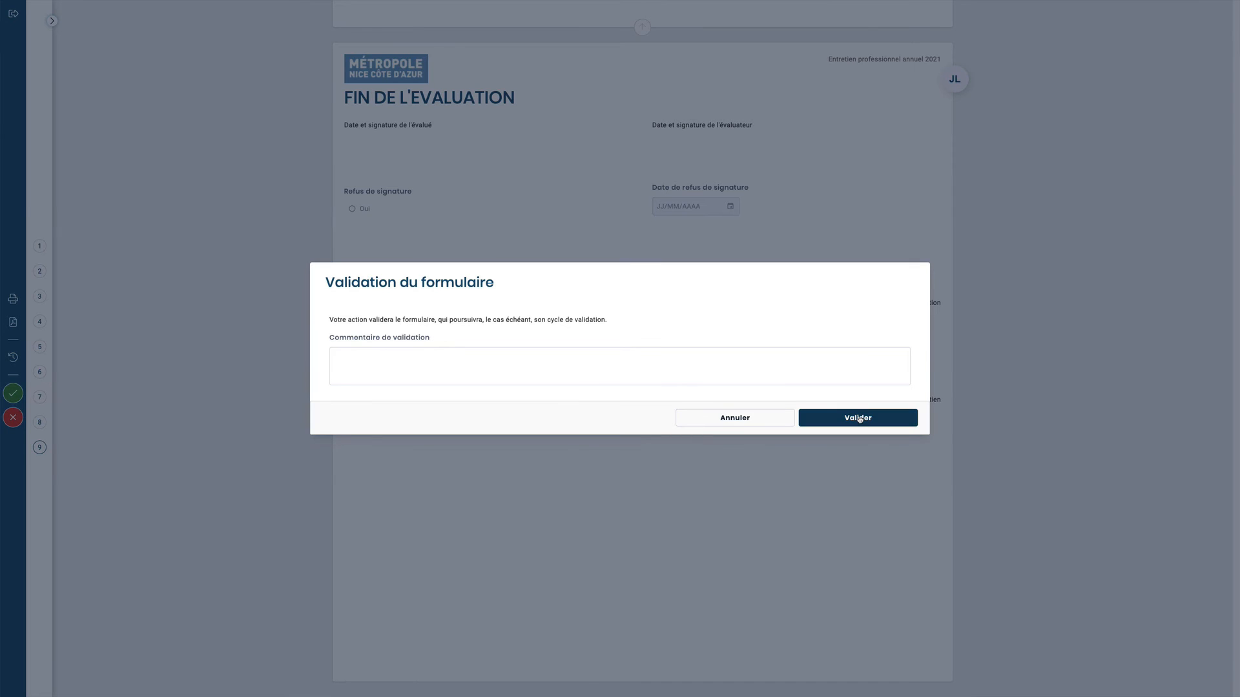
click(860, 419)
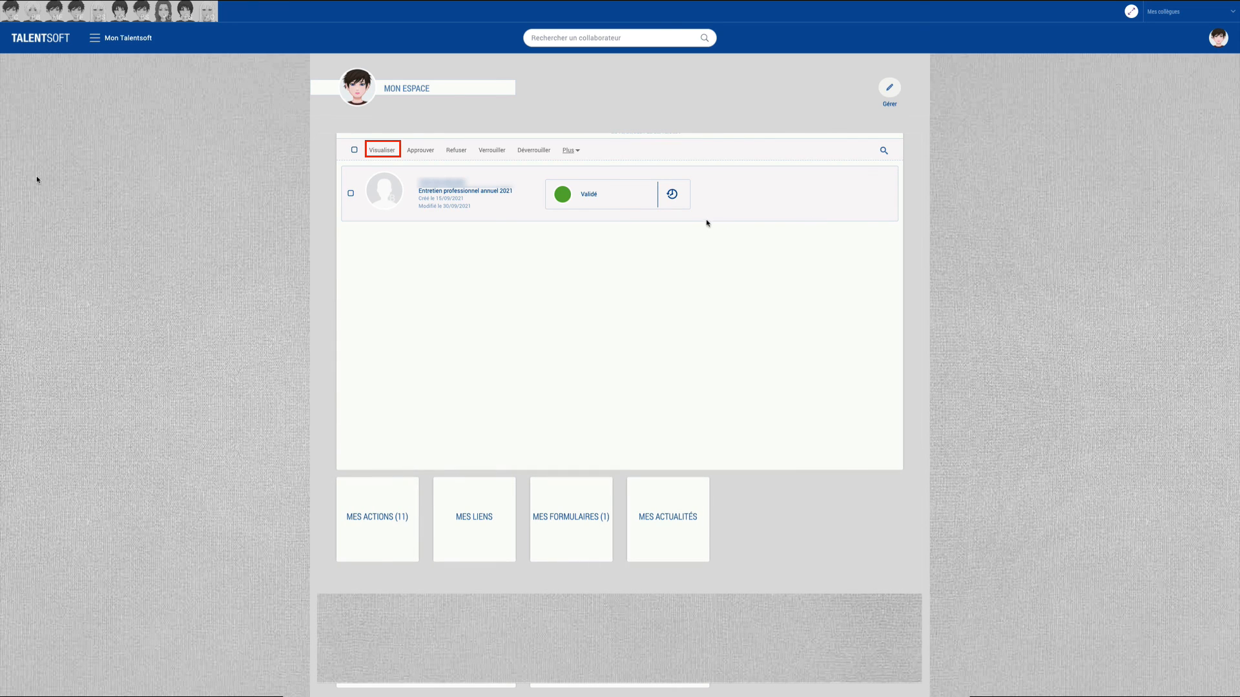
Step: Select the validated "Entretien professionnel annuel 2021" form and read through its PDF document to page 12
click(350, 193)
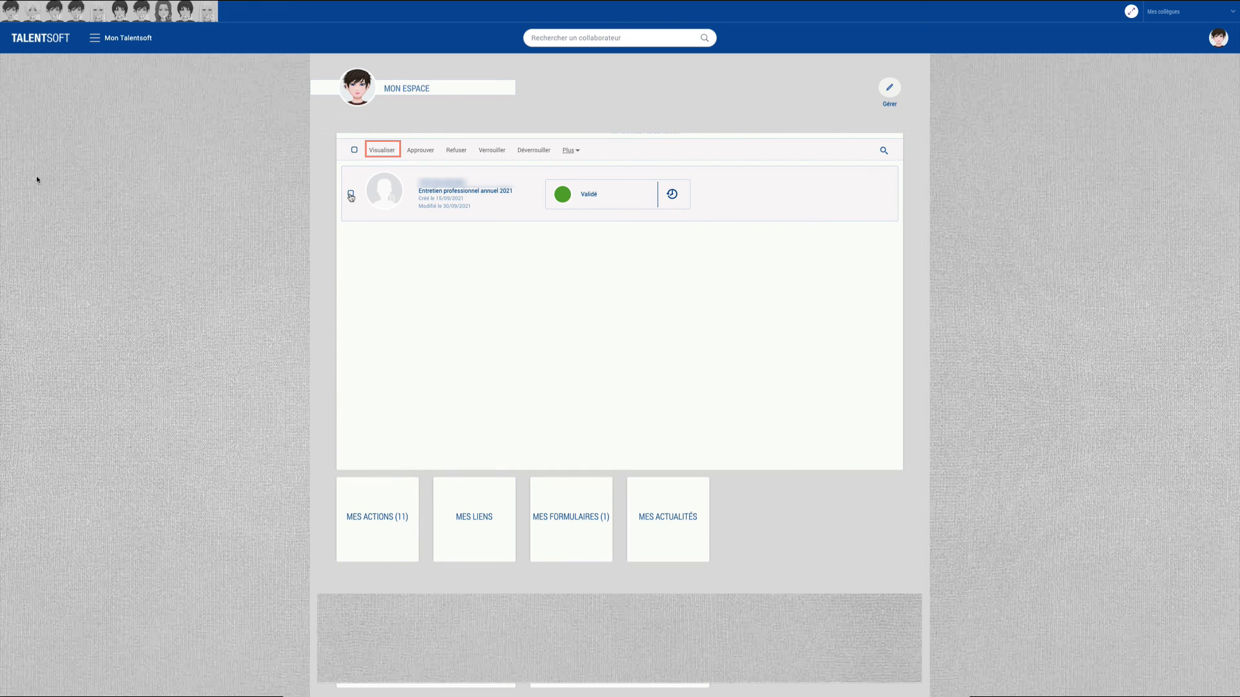
click(386, 155)
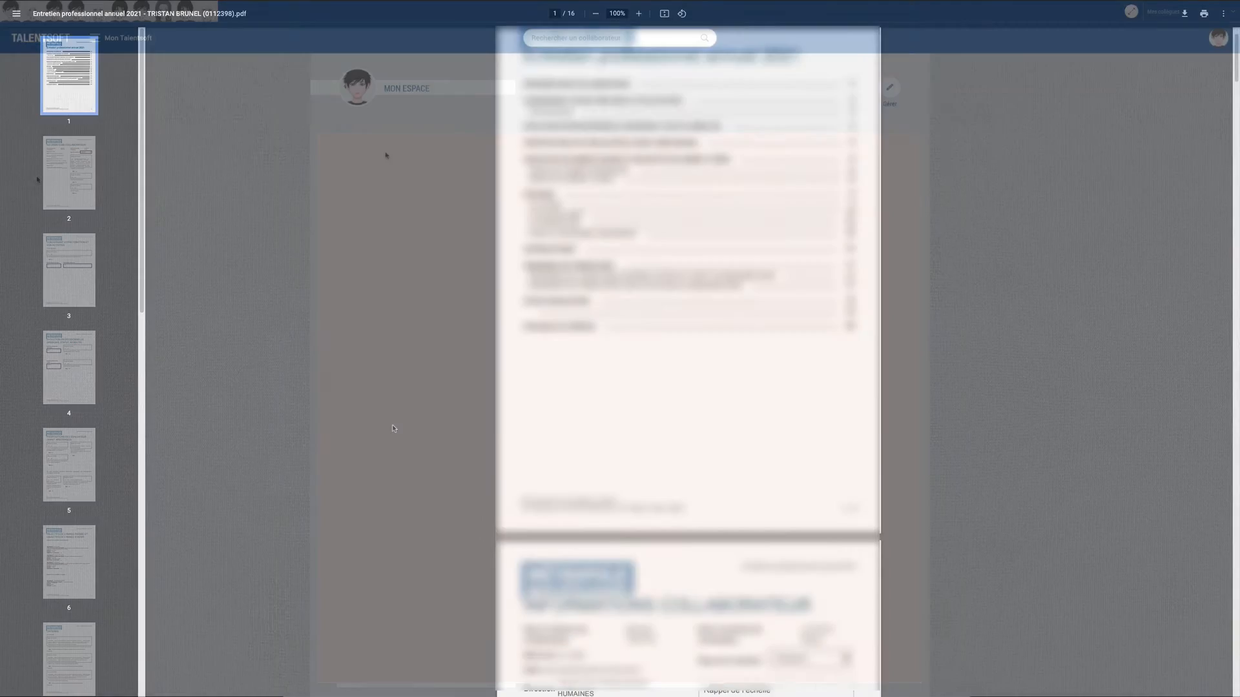
scroll(392, 428, down, 20)
scroll(392, 428, down, 20)
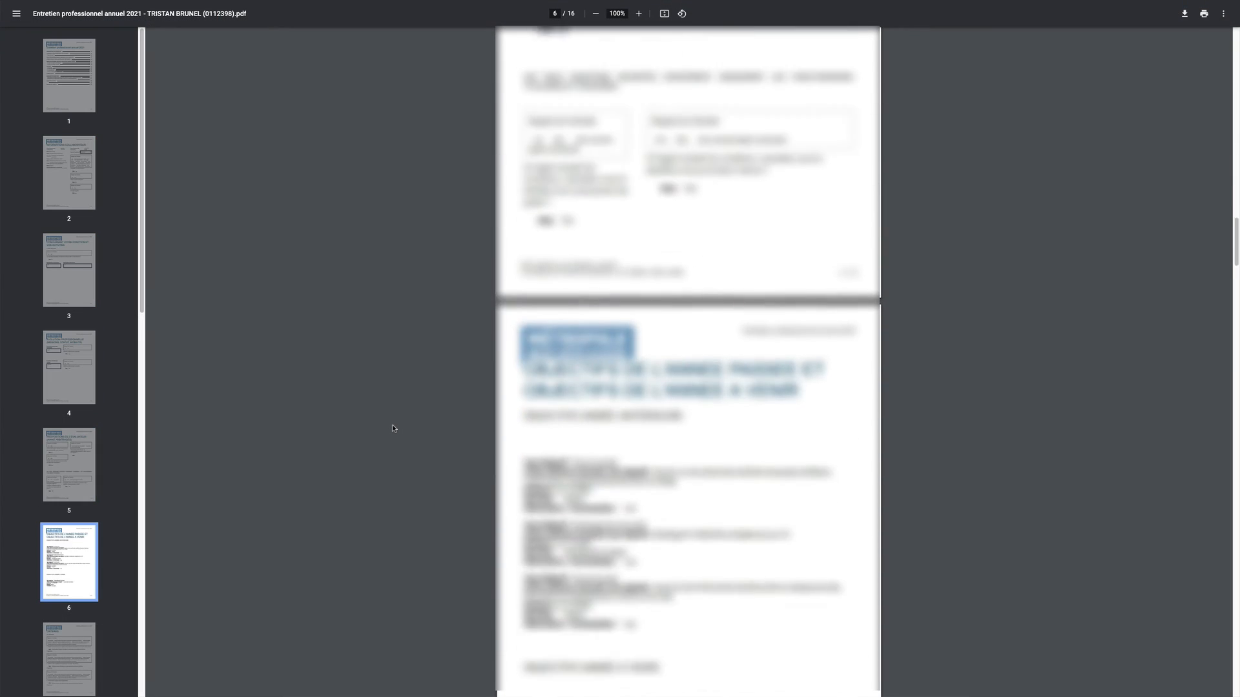
scroll(393, 425, down, 8)
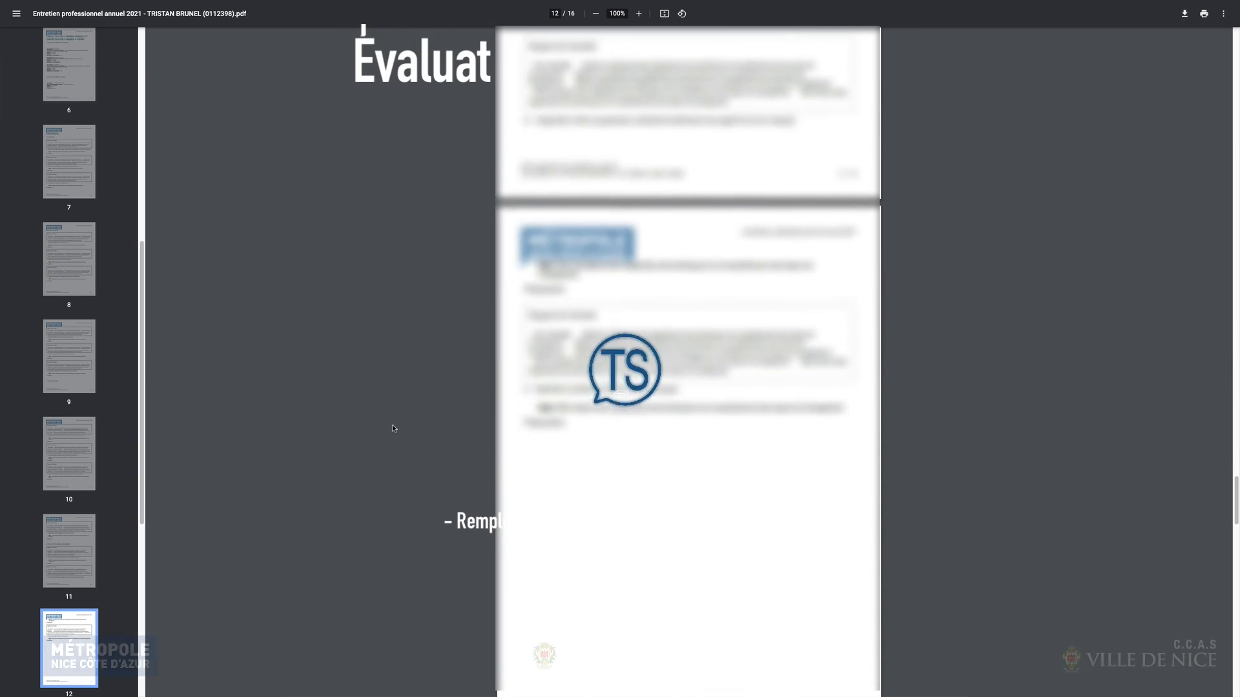